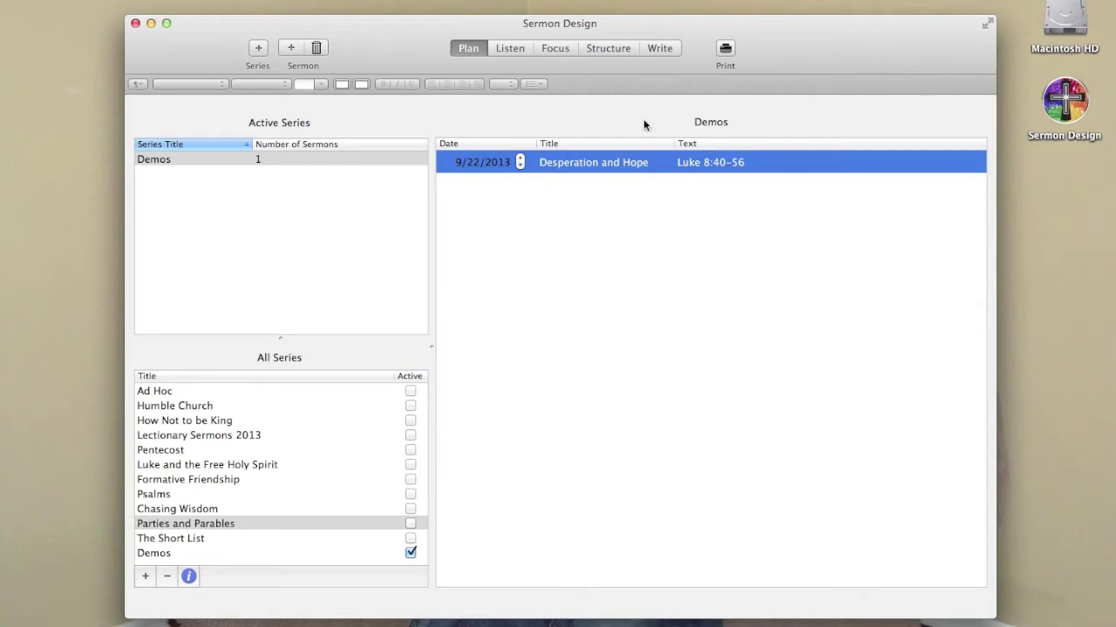
- Review the sermon's focus details, and open its structure to browse the available movements
{"action": "left_click", "coordinate": [555, 48]}
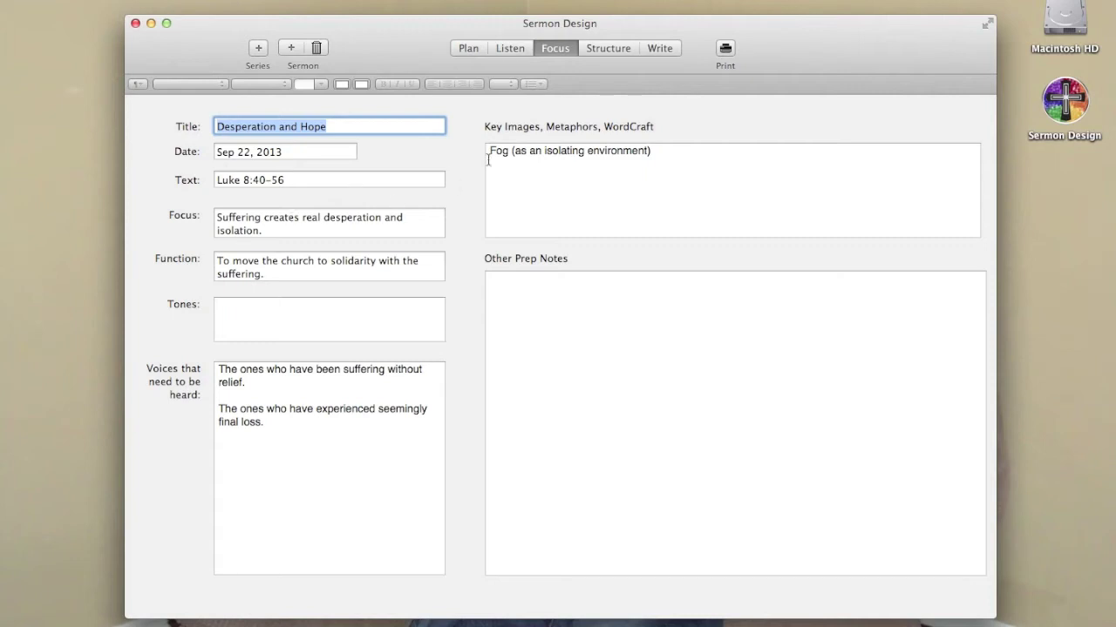
{"action": "left_click", "coordinate": [619, 47]}
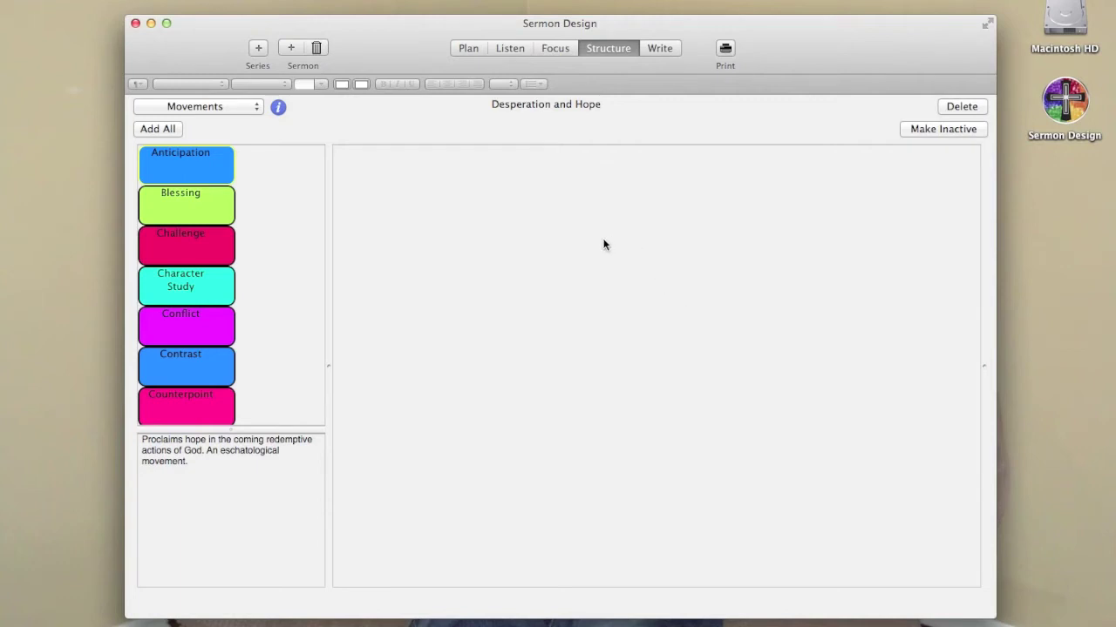
{"action": "scroll", "coordinate": [242, 224], "scroll_direction": "down", "scroll_amount": 2}
{"action": "scroll", "coordinate": [242, 222], "scroll_direction": "down", "scroll_amount": 10}
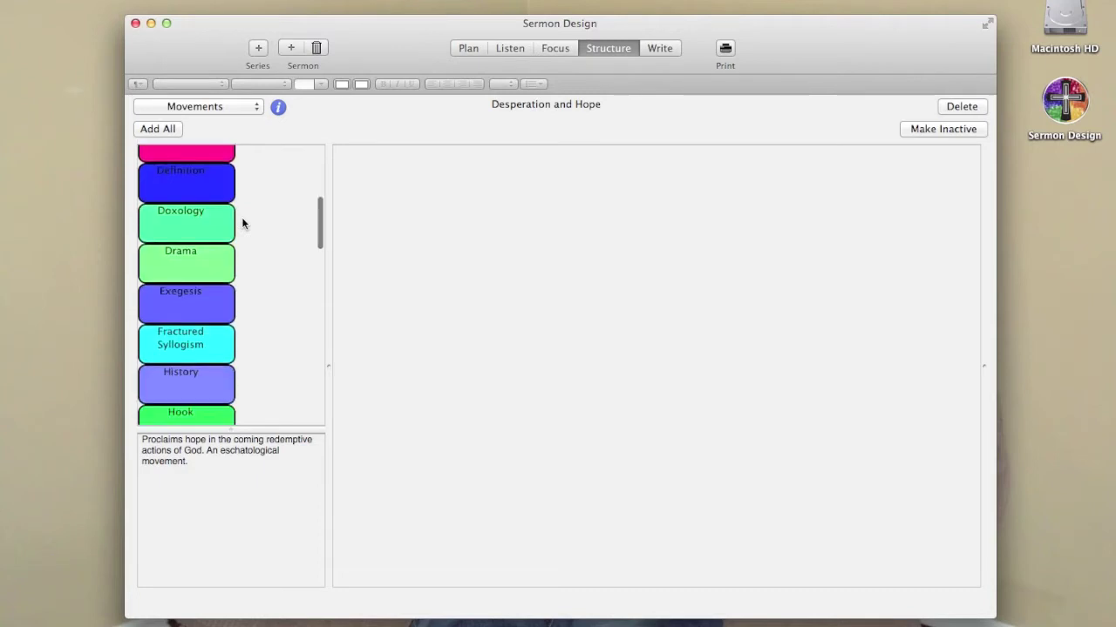
{"action": "scroll", "coordinate": [243, 235], "scroll_direction": "up", "scroll_amount": 15}
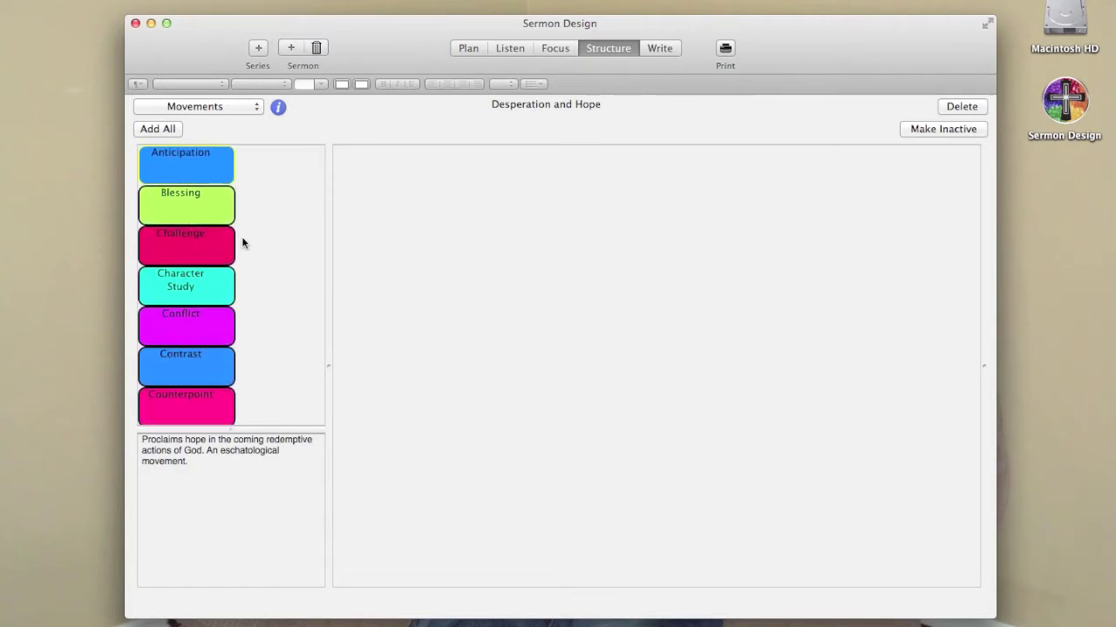
- Add the Blessing and Challenge movements to the sermon structure, and delete both again
{"action": "left_click_drag", "start_coordinate": [185, 209], "coordinate": [439, 229]}
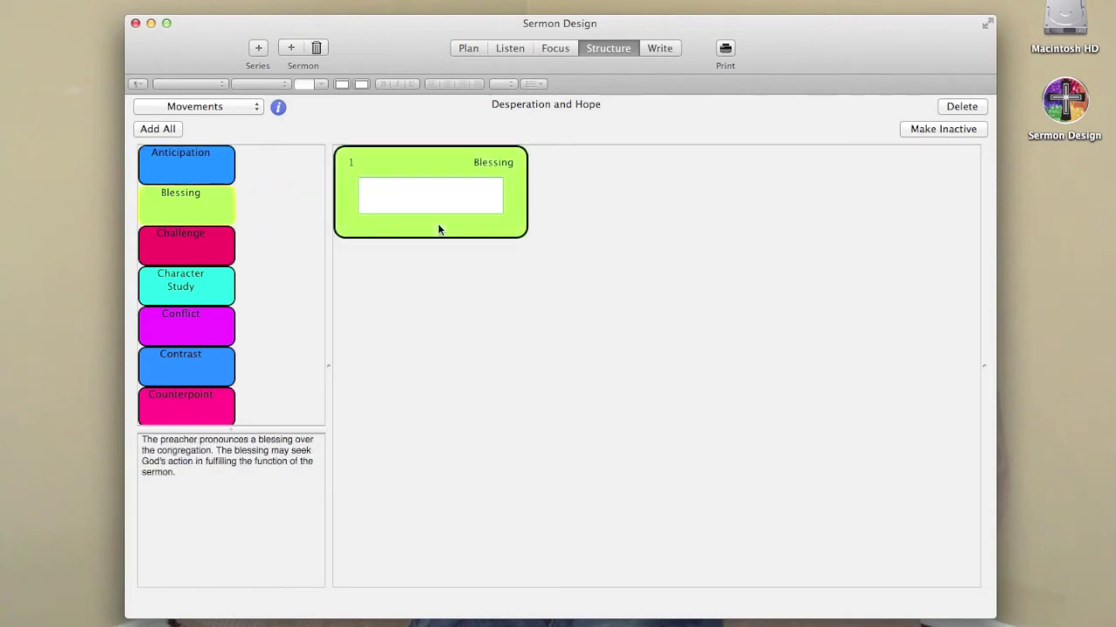
{"action": "left_click_drag", "start_coordinate": [194, 242], "coordinate": [645, 218]}
{"action": "left_click", "coordinate": [496, 165]}
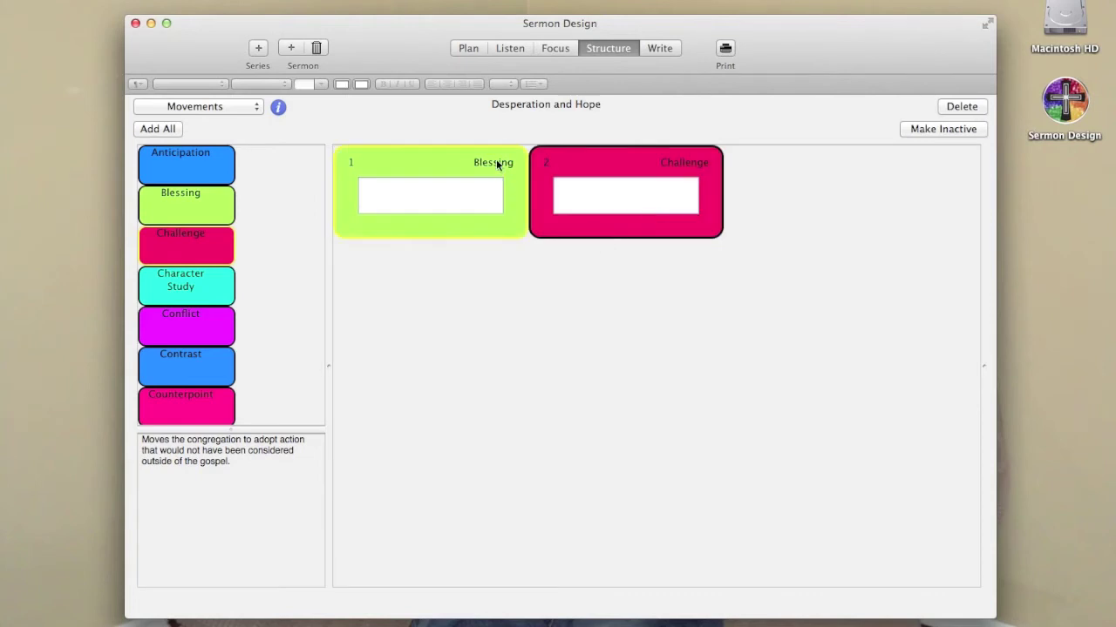
{"action": "key", "text": "Delete"}
{"action": "key", "text": "Delete"}
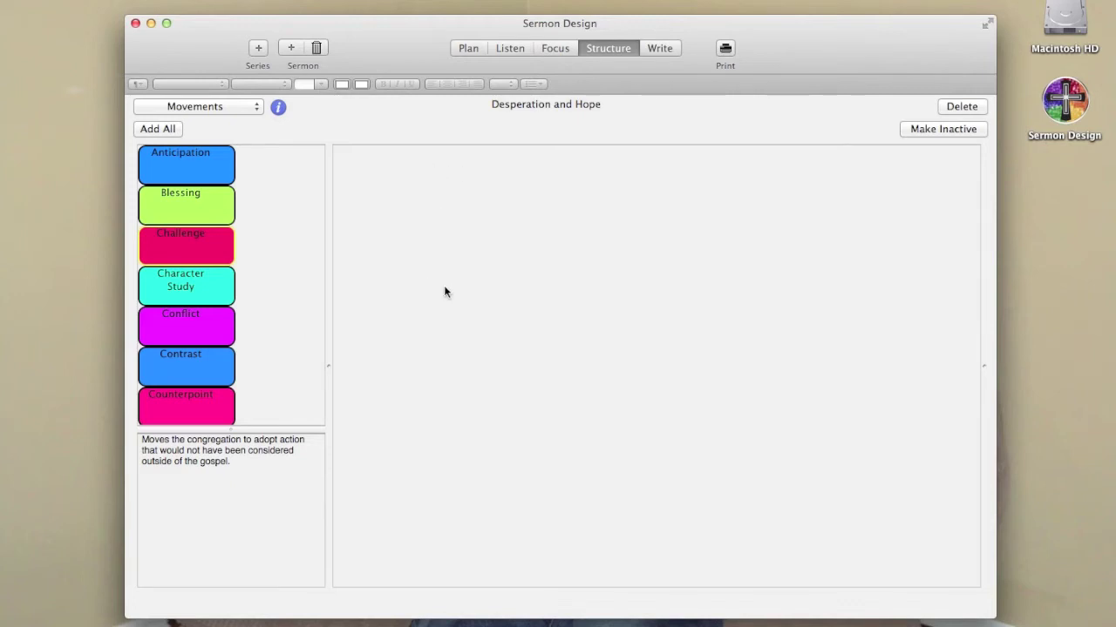
- Place the Narrative movement first in the empty sermon structure and the Tension movement second
{"action": "scroll", "coordinate": [258, 355], "scroll_direction": "down", "scroll_amount": 5}
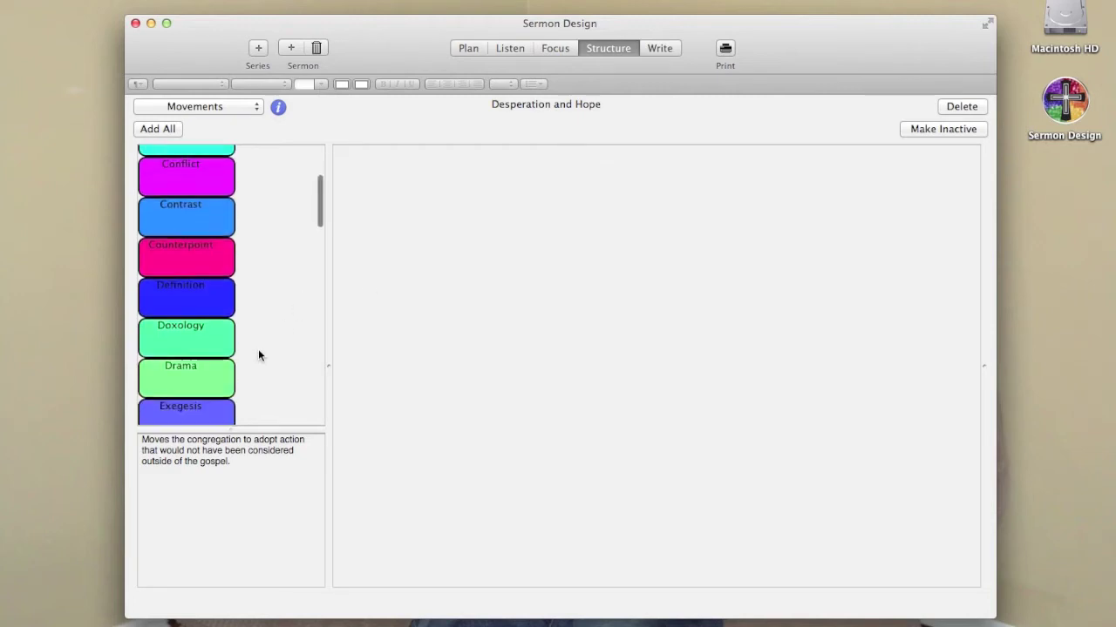
{"action": "scroll", "coordinate": [258, 354], "scroll_direction": "down", "scroll_amount": 10}
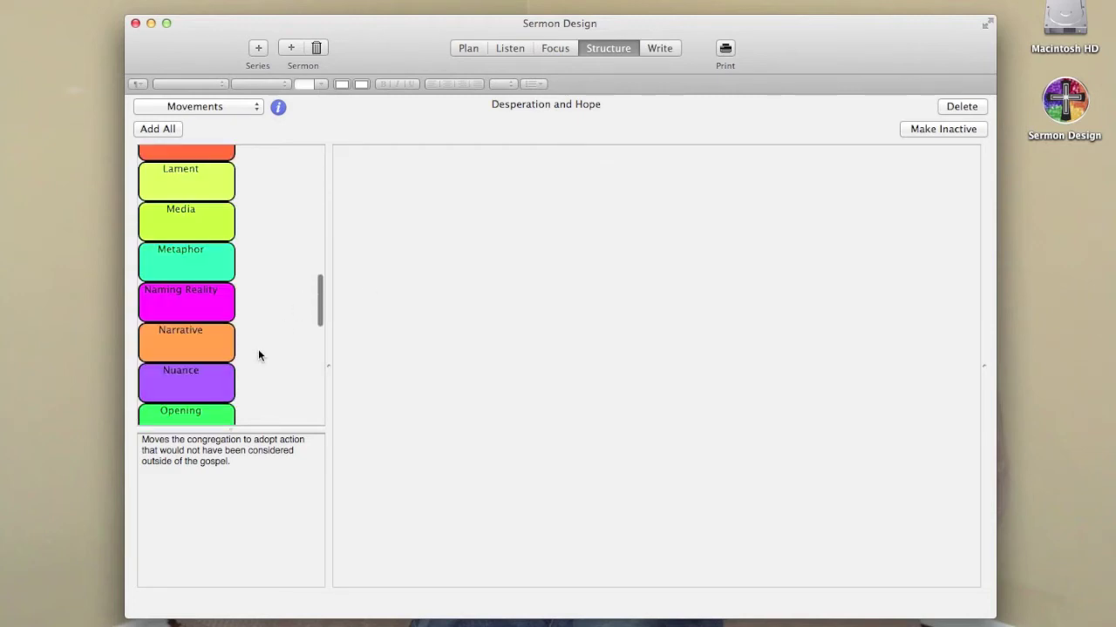
{"action": "left_click_drag", "start_coordinate": [189, 335], "coordinate": [422, 185]}
{"action": "left_click", "coordinate": [422, 189]}
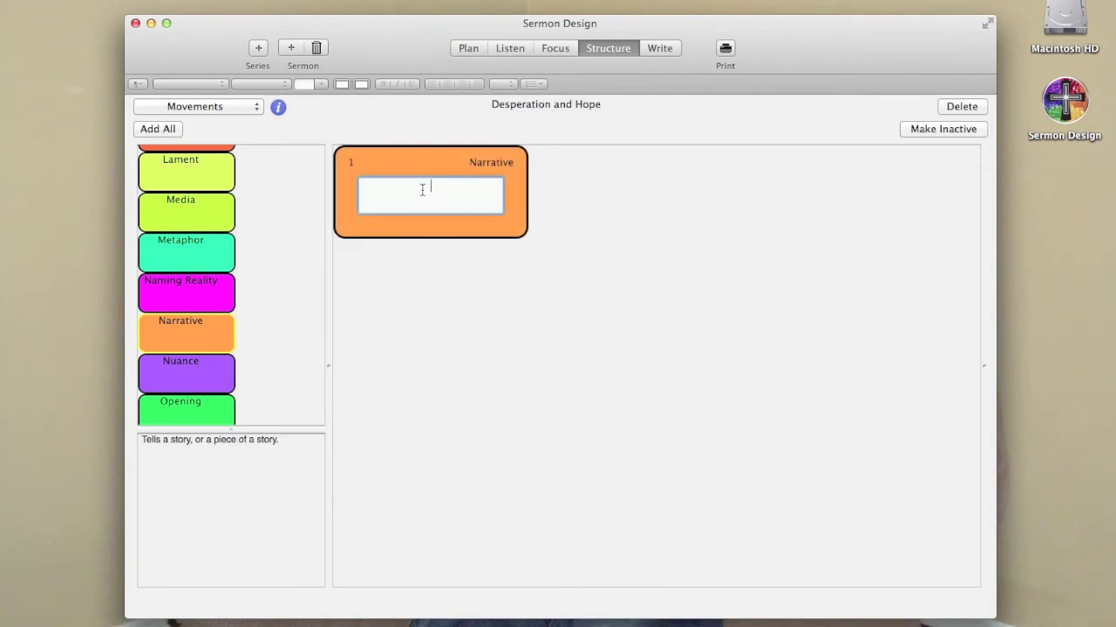
{"action": "scroll", "coordinate": [222, 347], "scroll_direction": "down", "scroll_amount": 5}
{"action": "scroll", "coordinate": [222, 346], "scroll_direction": "down", "scroll_amount": 6}
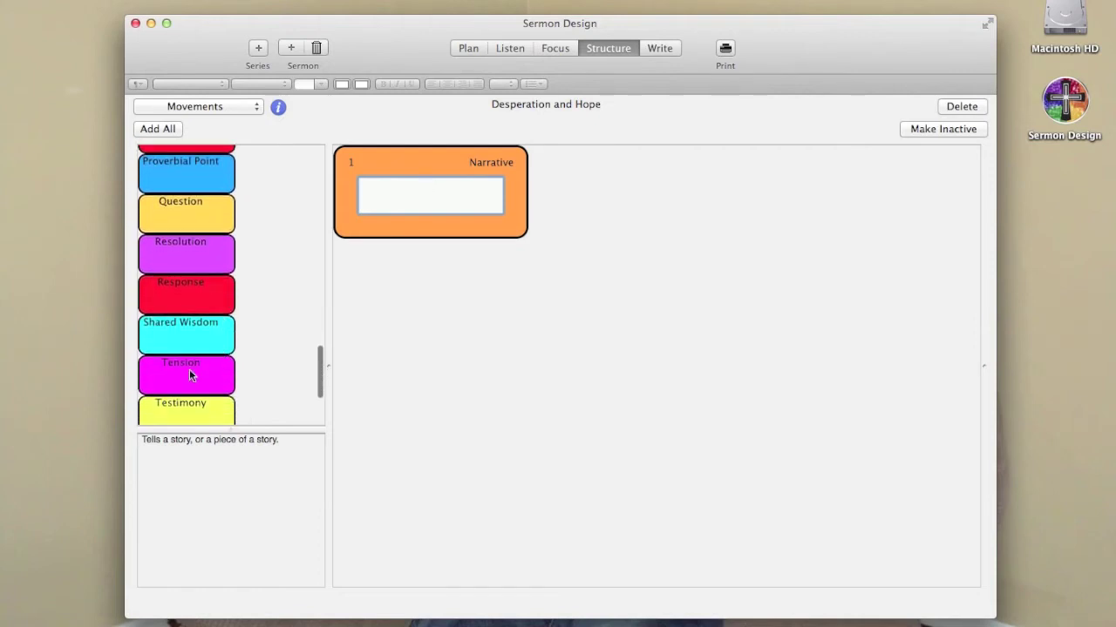
{"action": "left_click_drag", "start_coordinate": [184, 376], "coordinate": [605, 185]}
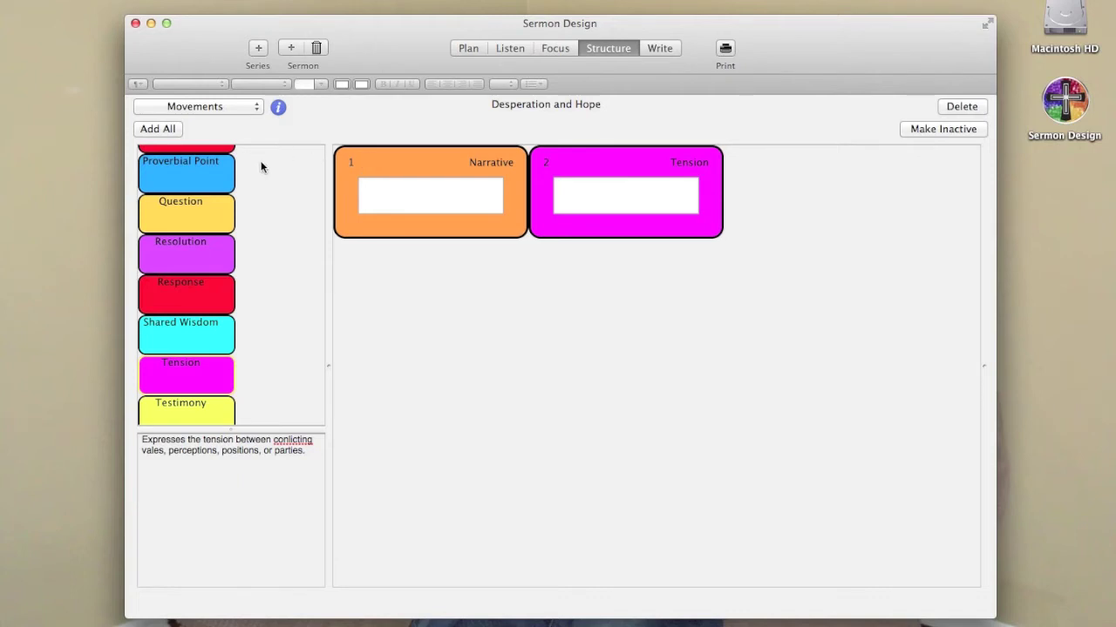
- Add the Lament movement to the sermon structure after Tension
{"action": "scroll", "coordinate": [207, 332], "scroll_direction": "down", "scroll_amount": 4}
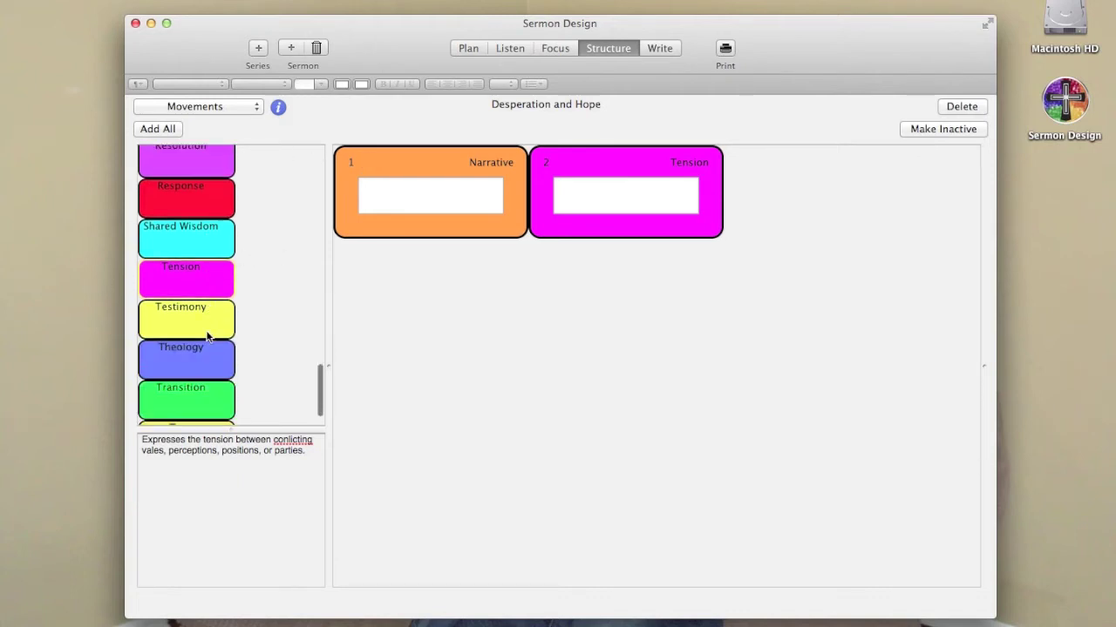
{"action": "scroll", "coordinate": [206, 334], "scroll_direction": "up", "scroll_amount": 10}
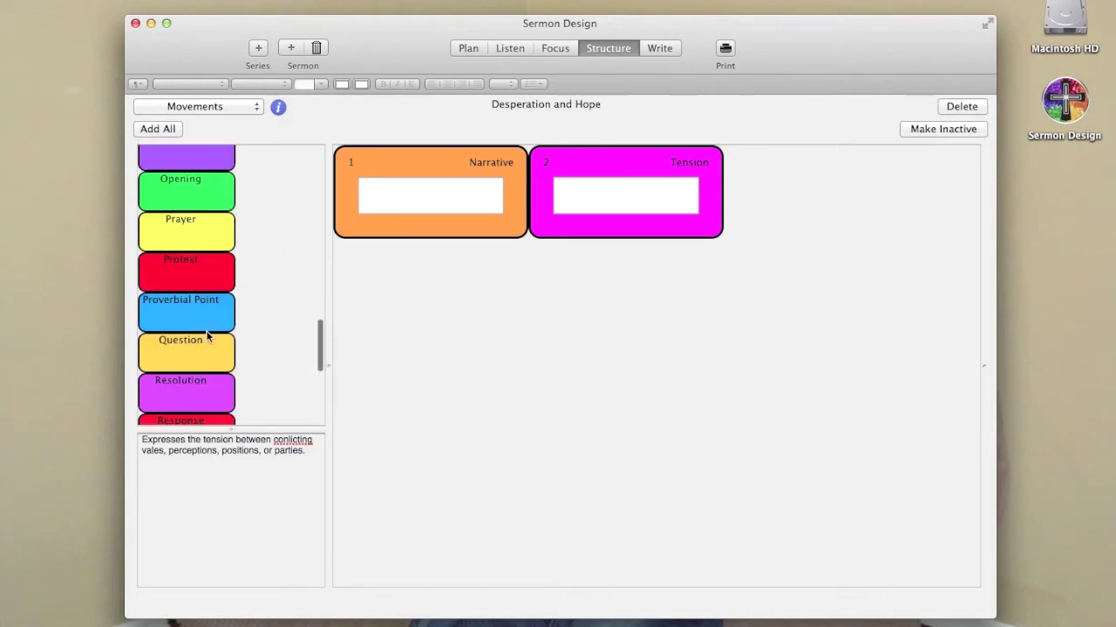
{"action": "scroll", "coordinate": [205, 330], "scroll_direction": "up", "scroll_amount": 1}
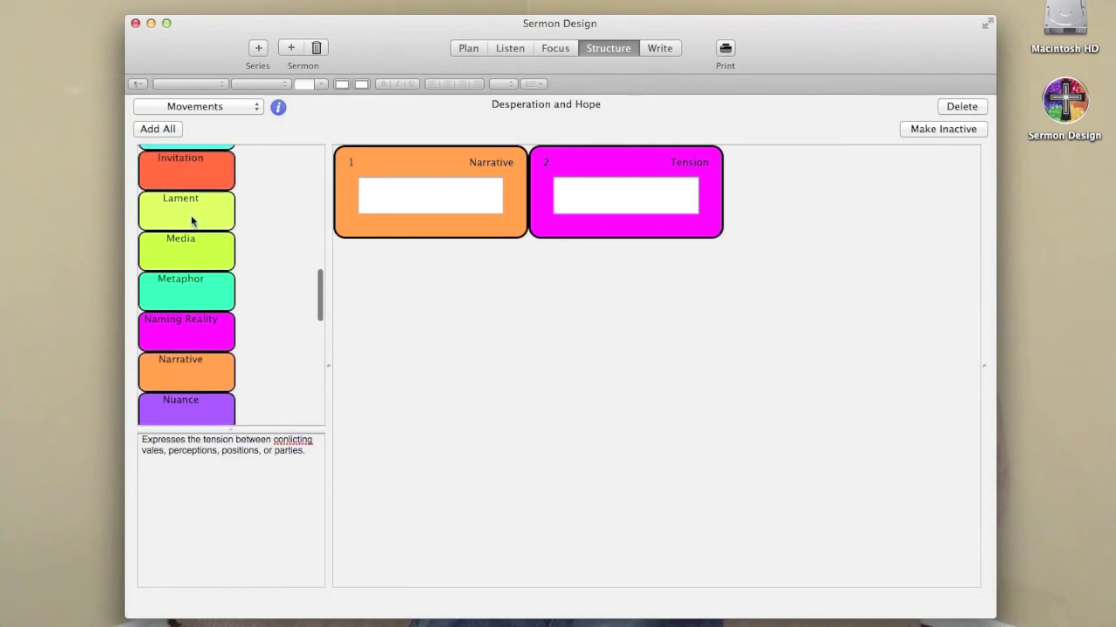
{"action": "left_click_drag", "start_coordinate": [187, 213], "coordinate": [790, 214]}
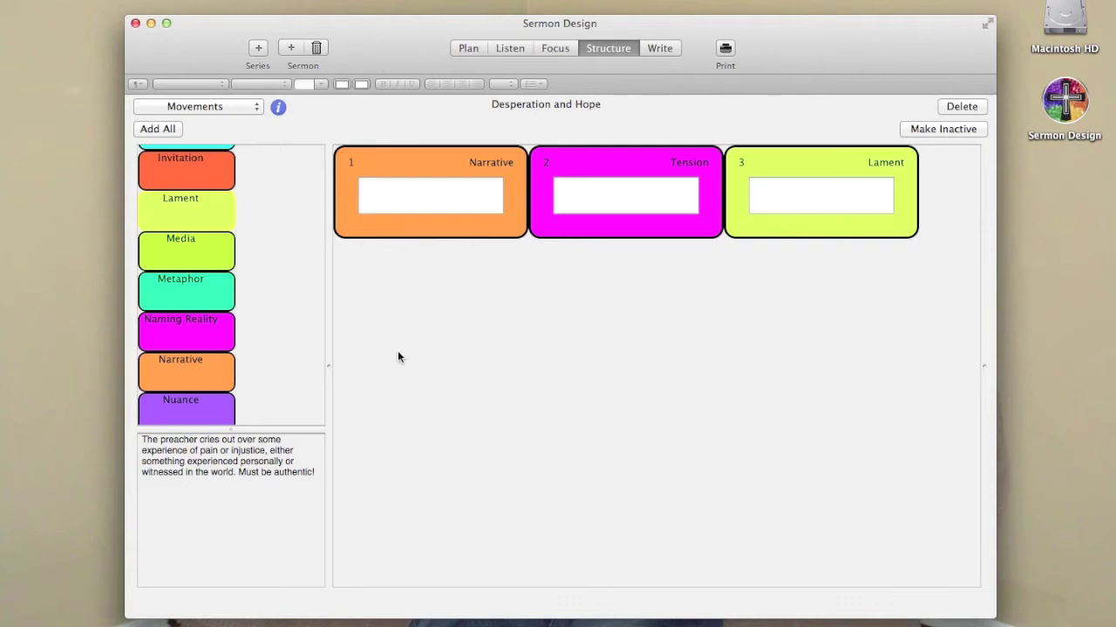
- Add the Shared Wisdom and Testimony movements after Lament as the fourth and fifth movements
{"action": "scroll", "coordinate": [291, 329], "scroll_direction": "down", "scroll_amount": 5}
{"action": "scroll", "coordinate": [292, 332], "scroll_direction": "down", "scroll_amount": 7}
{"action": "scroll", "coordinate": [291, 333], "scroll_direction": "down", "scroll_amount": 10}
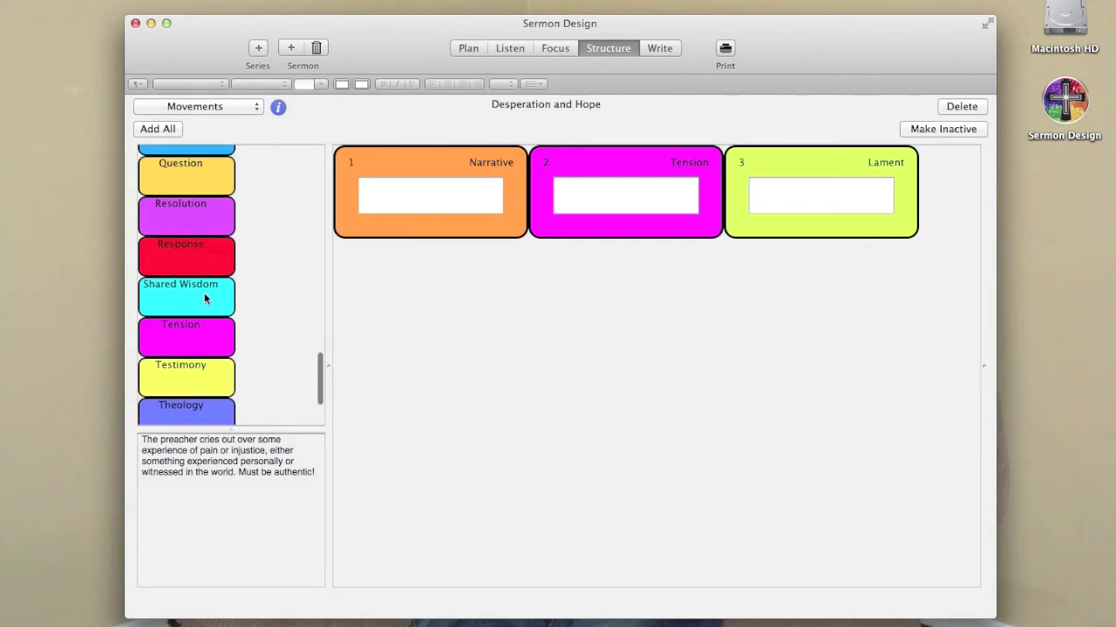
{"action": "left_click_drag", "start_coordinate": [206, 299], "coordinate": [465, 298]}
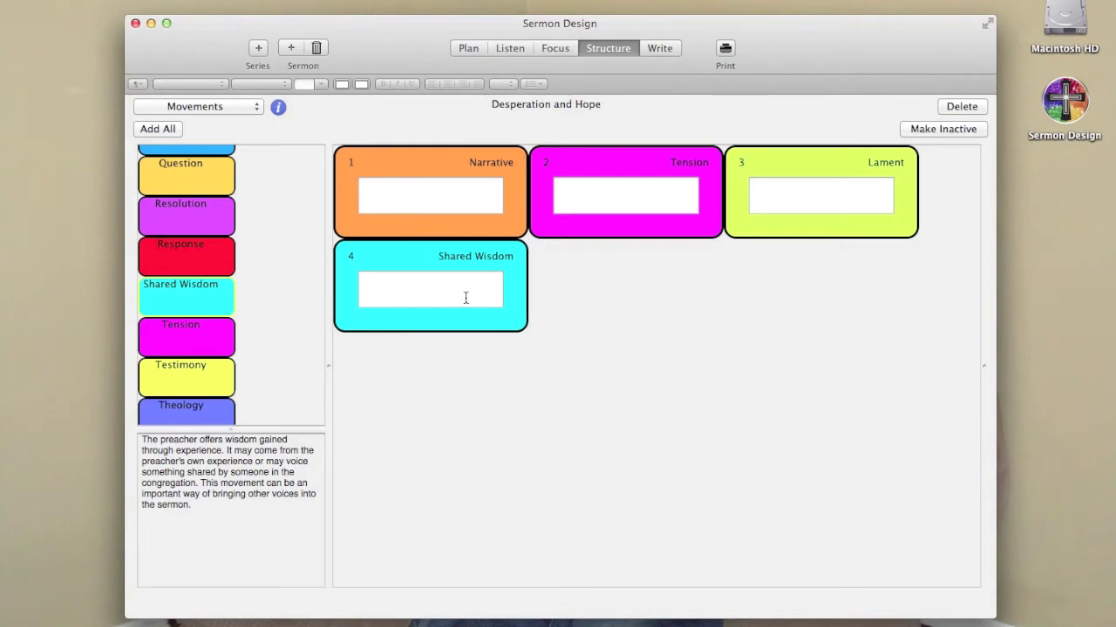
{"action": "left_click_drag", "start_coordinate": [189, 366], "coordinate": [610, 293]}
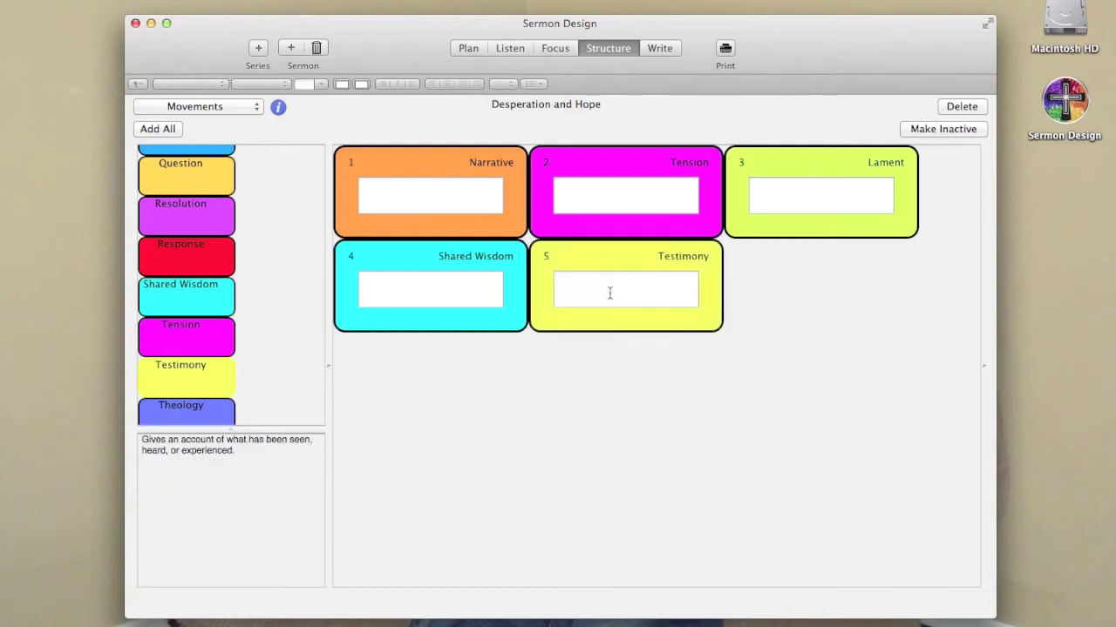
- Move Lament after Shared Wisdom in the sermon structure, and delete the Testimony movement
{"action": "left_click_drag", "start_coordinate": [812, 164], "coordinate": [522, 292]}
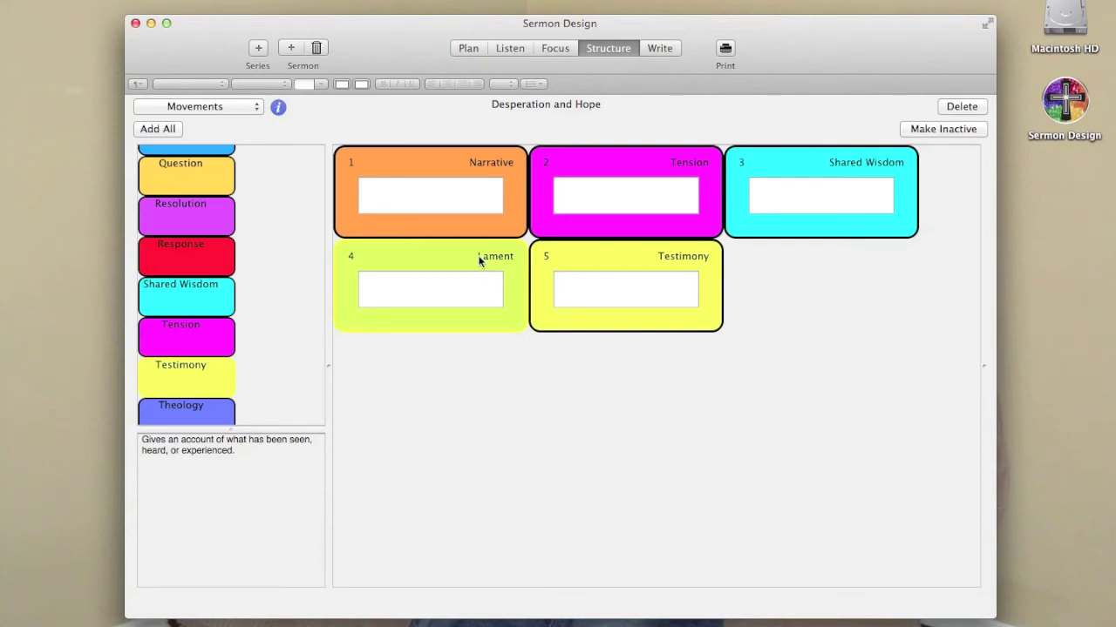
{"action": "left_click", "coordinate": [606, 254]}
{"action": "key", "text": "BackSpace"}
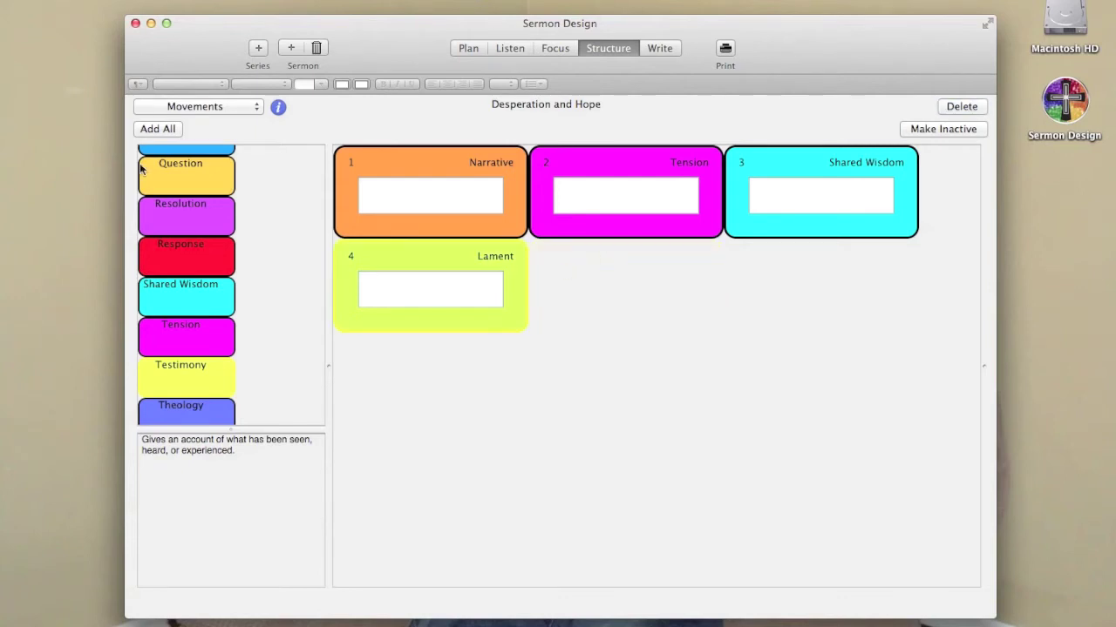
- Browse the list of available movements and read the descriptions of Response and Resolution
{"action": "scroll", "coordinate": [198, 216], "scroll_direction": "up", "scroll_amount": 10}
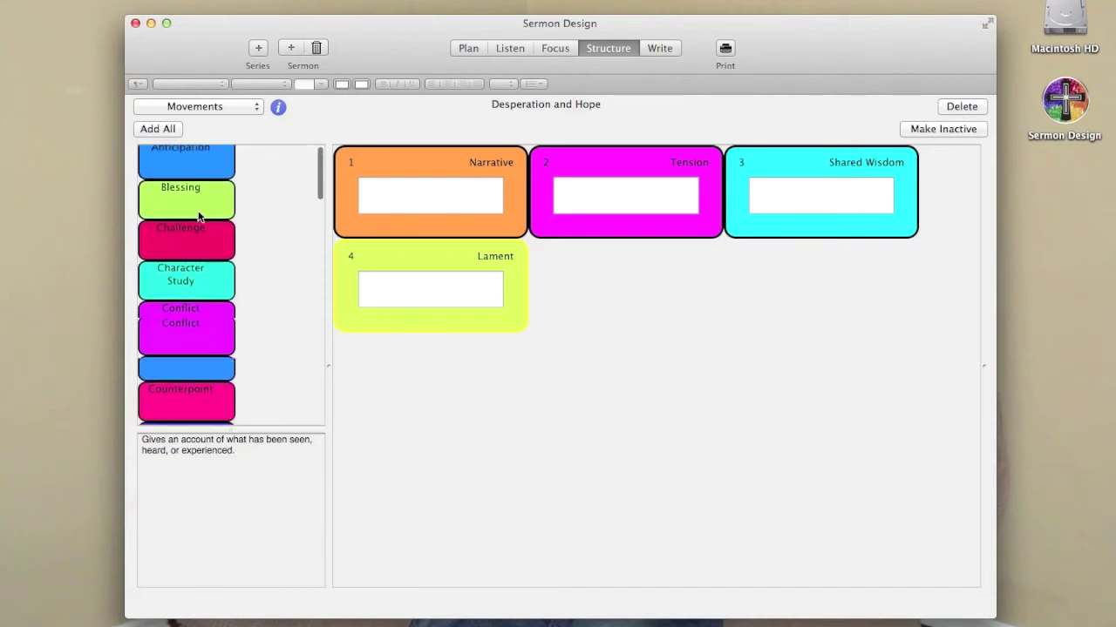
{"action": "scroll", "coordinate": [198, 210], "scroll_direction": "down", "scroll_amount": 10}
{"action": "scroll", "coordinate": [195, 319], "scroll_direction": "down", "scroll_amount": 8}
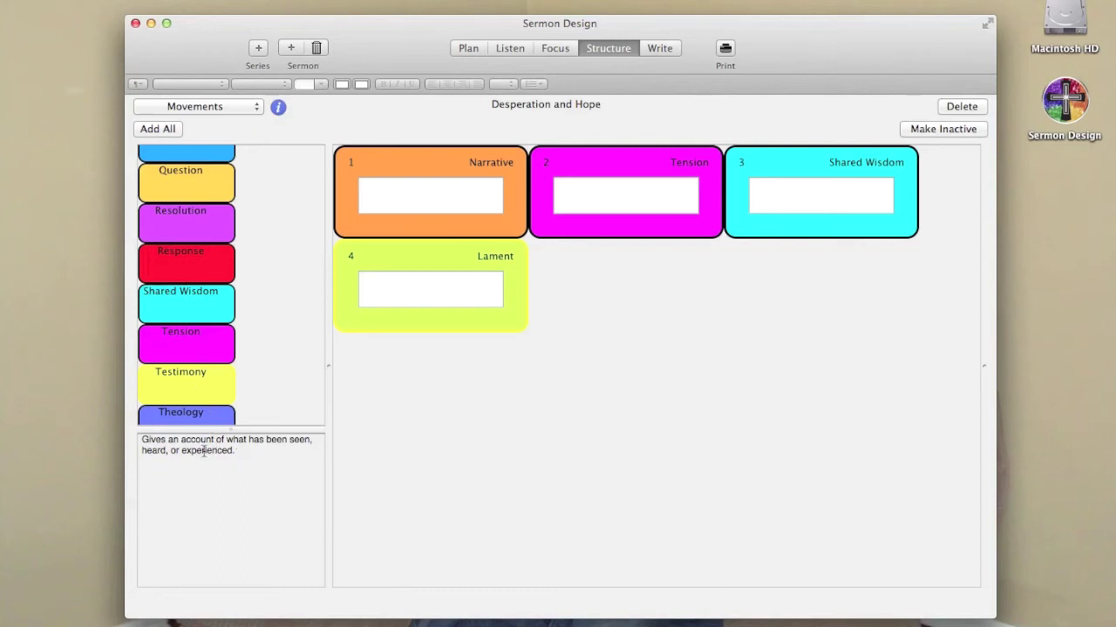
{"action": "left_click", "coordinate": [206, 263]}
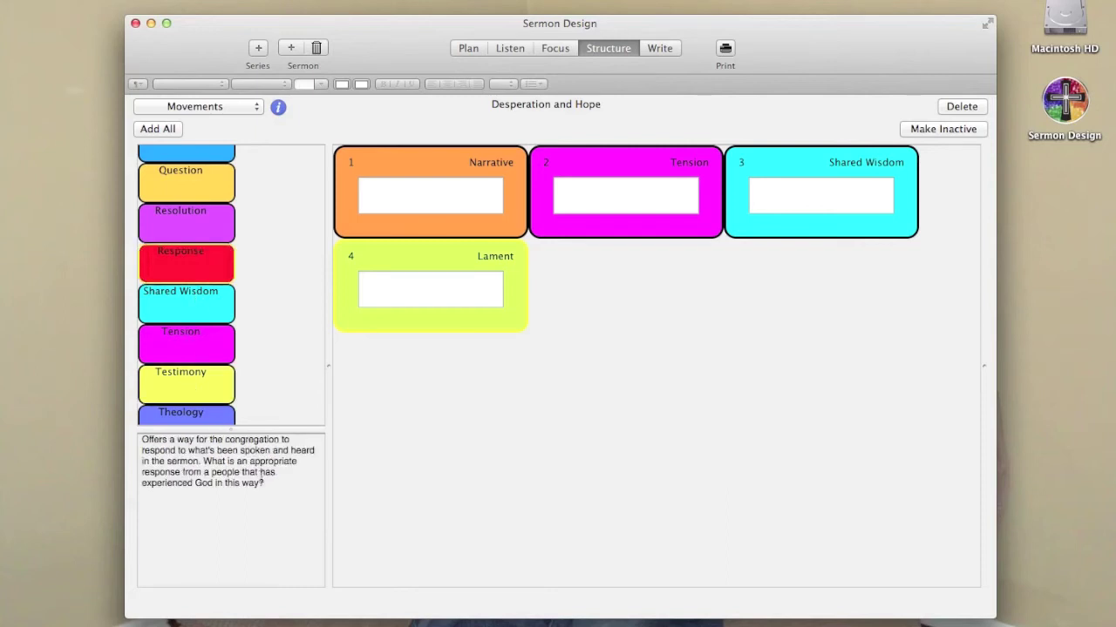
{"action": "left_click", "coordinate": [207, 229]}
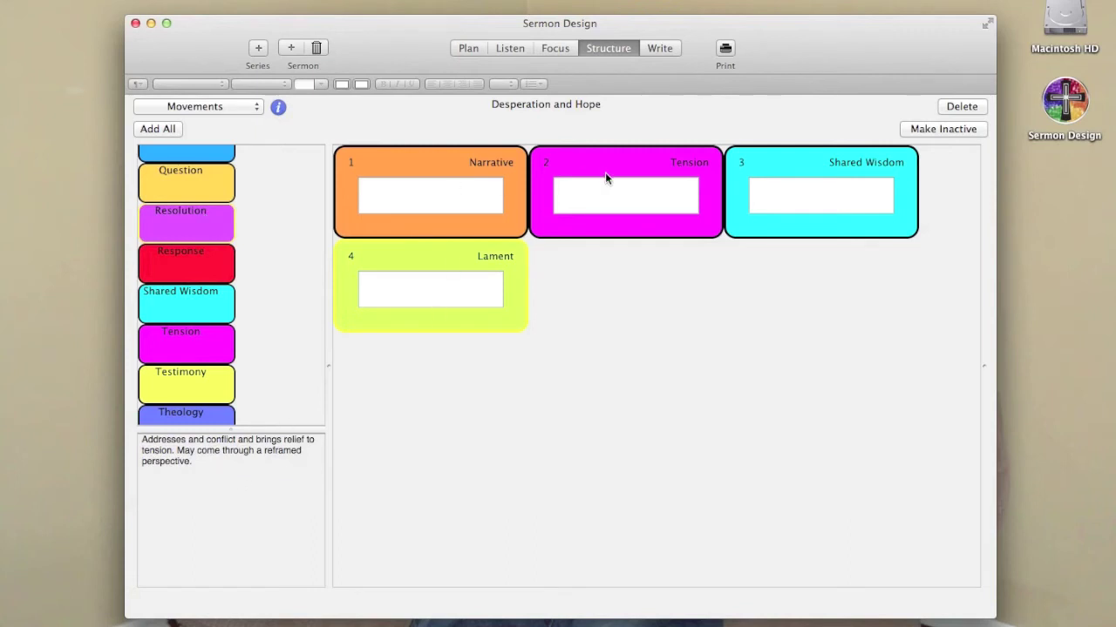
- Enter "Jairus" as the note for the Narrative movement in the sermon structure
{"action": "left_click", "coordinate": [446, 190]}
{"action": "type", "text": "Jairus"}
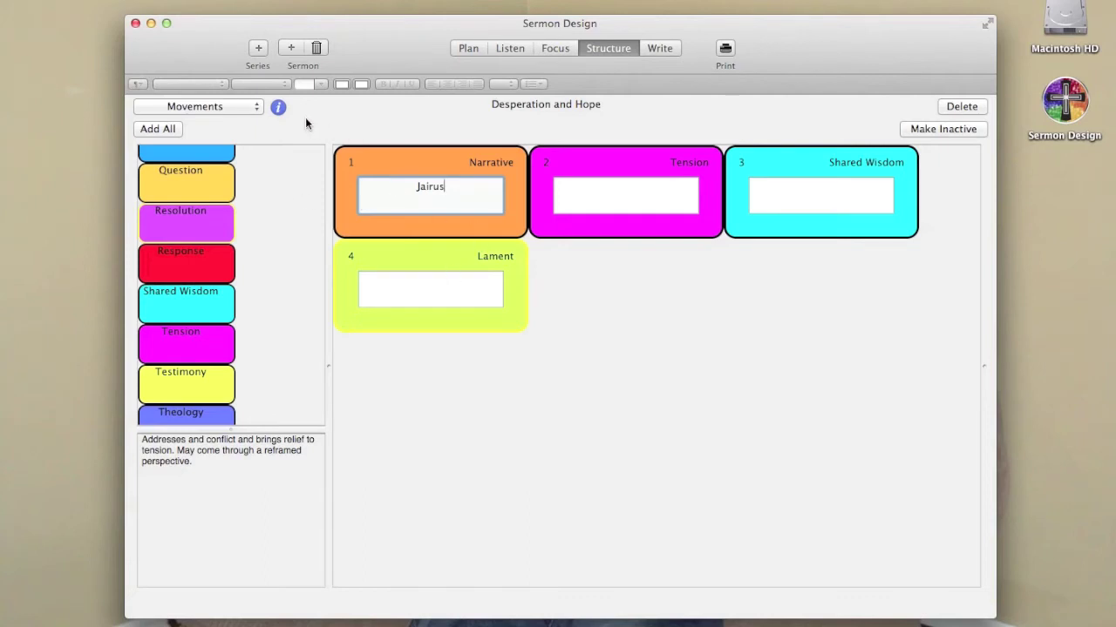
{"action": "scroll", "coordinate": [229, 222], "scroll_direction": "down", "scroll_amount": 1}
{"action": "scroll", "coordinate": [230, 225], "scroll_direction": "down", "scroll_amount": 2}
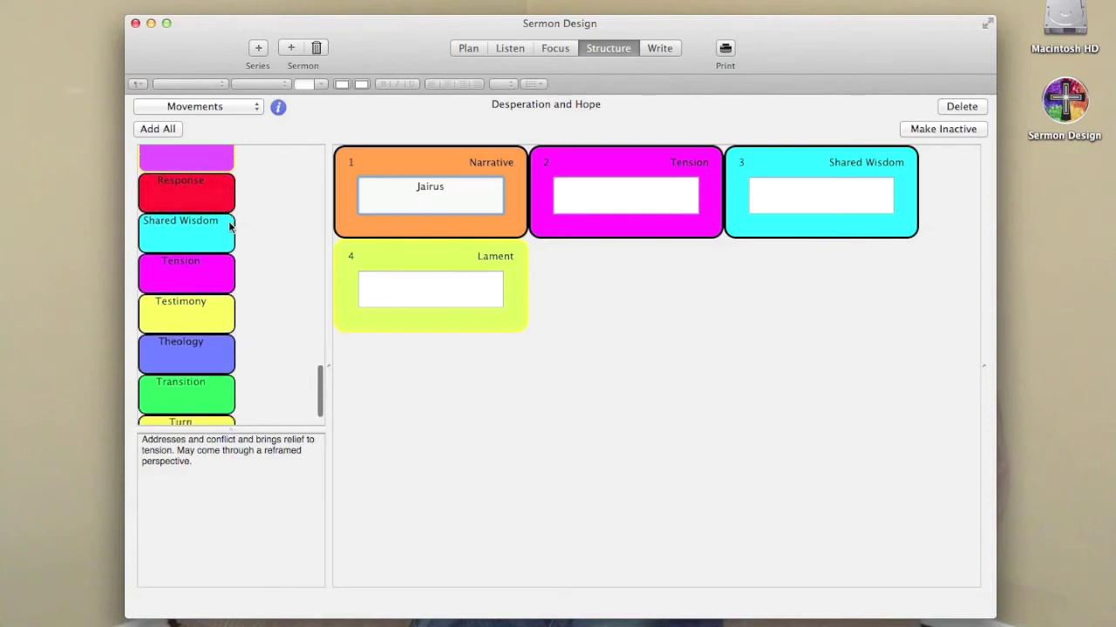
{"action": "scroll", "coordinate": [229, 225], "scroll_direction": "up", "scroll_amount": 10}
{"action": "scroll", "coordinate": [229, 225], "scroll_direction": "up", "scroll_amount": 5}
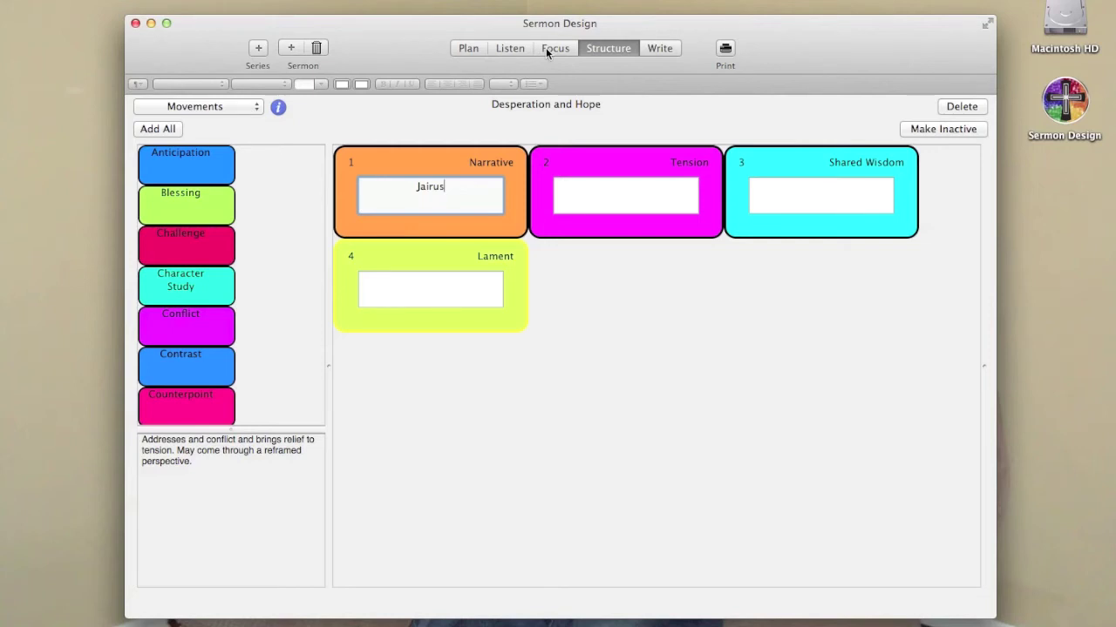
- Switch the set of movements to Vignettes and Refrain, and delete all existing movements from the sermon structure
{"action": "left_click", "coordinate": [250, 105]}
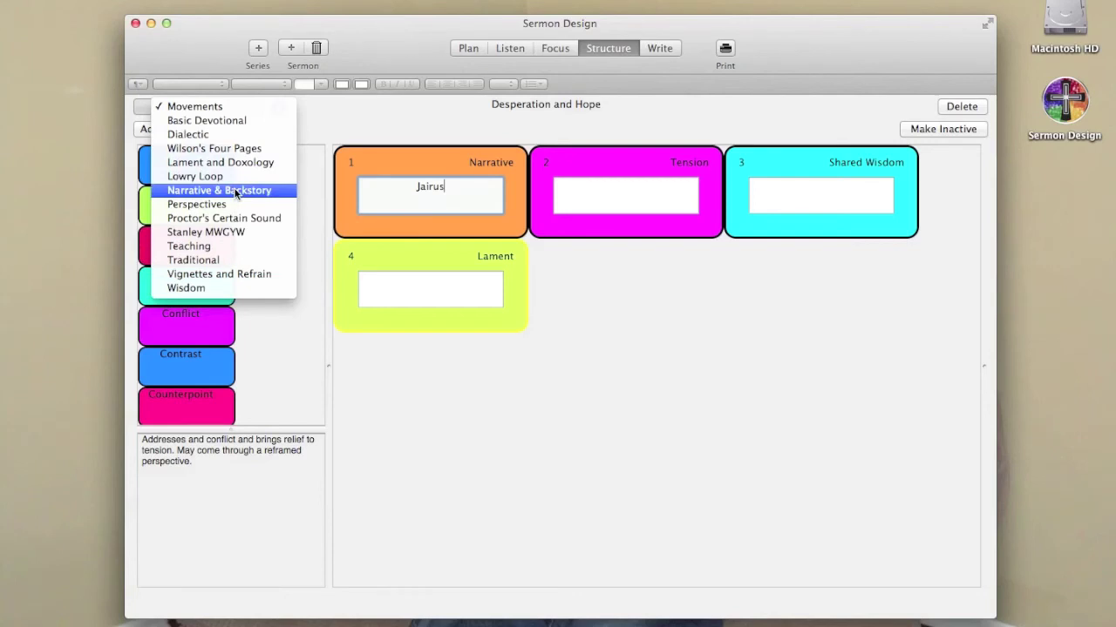
{"action": "left_click", "coordinate": [220, 275]}
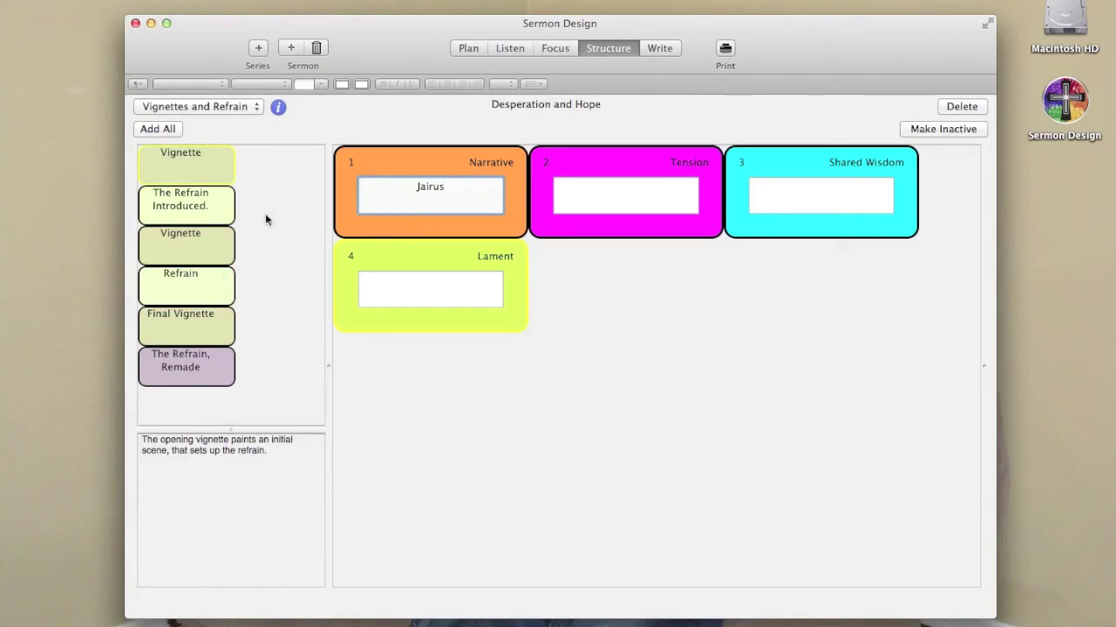
{"action": "left_click", "coordinate": [376, 162]}
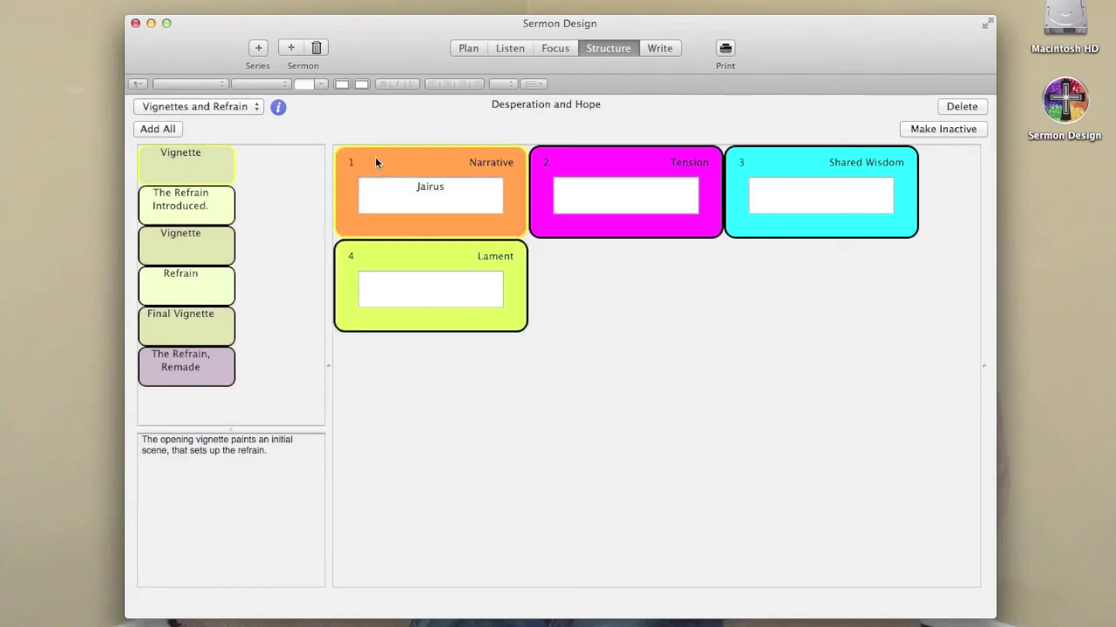
{"action": "key", "text": "Delete"}
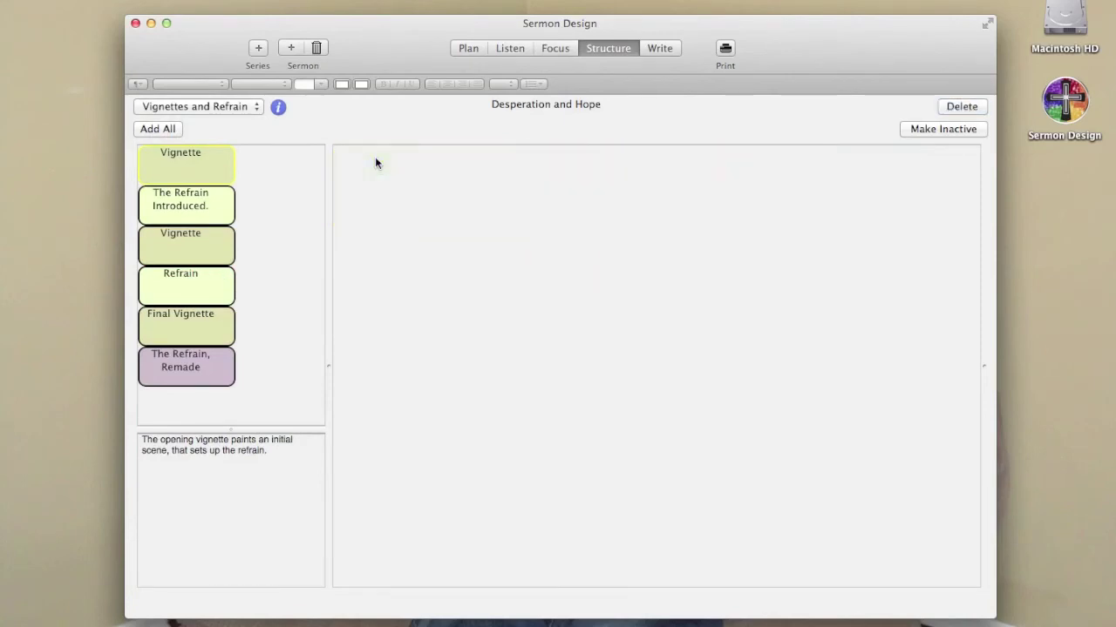
- Add all the Vignettes and Refrain movements to the structure, and enter "Jairus" for the first Vignette
{"action": "left_click", "coordinate": [158, 129]}
{"action": "left_click", "coordinate": [443, 190]}
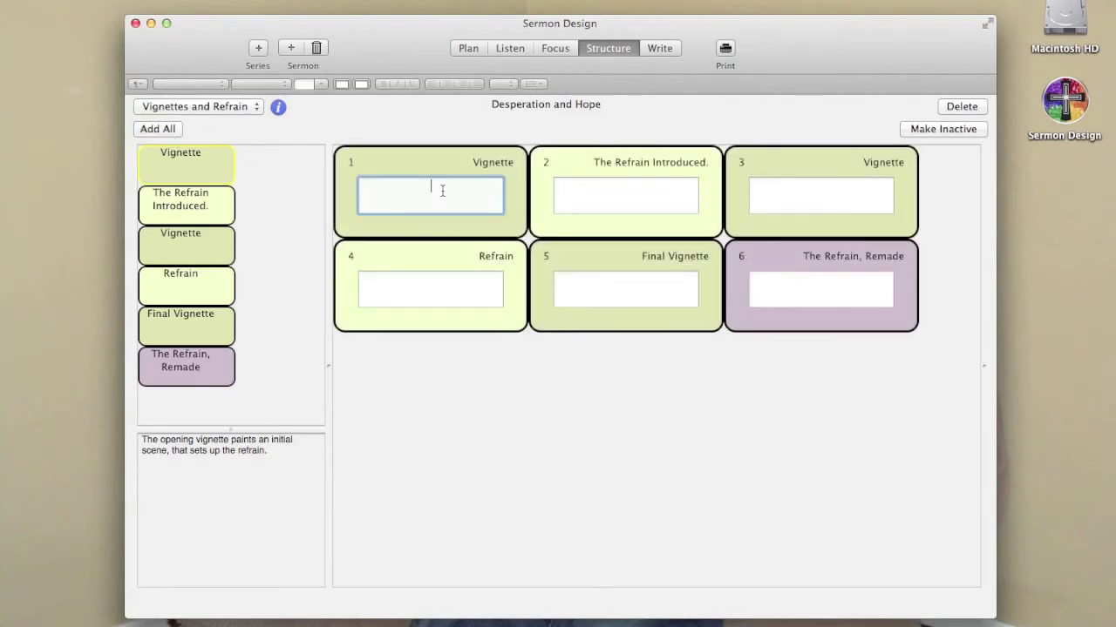
{"action": "type", "text": "Jairus"}
- Enter "The Woman who interupts the story" as the note for the second Vignette and "Testimony" for the Final Vignette
{"action": "left_click", "coordinate": [777, 189]}
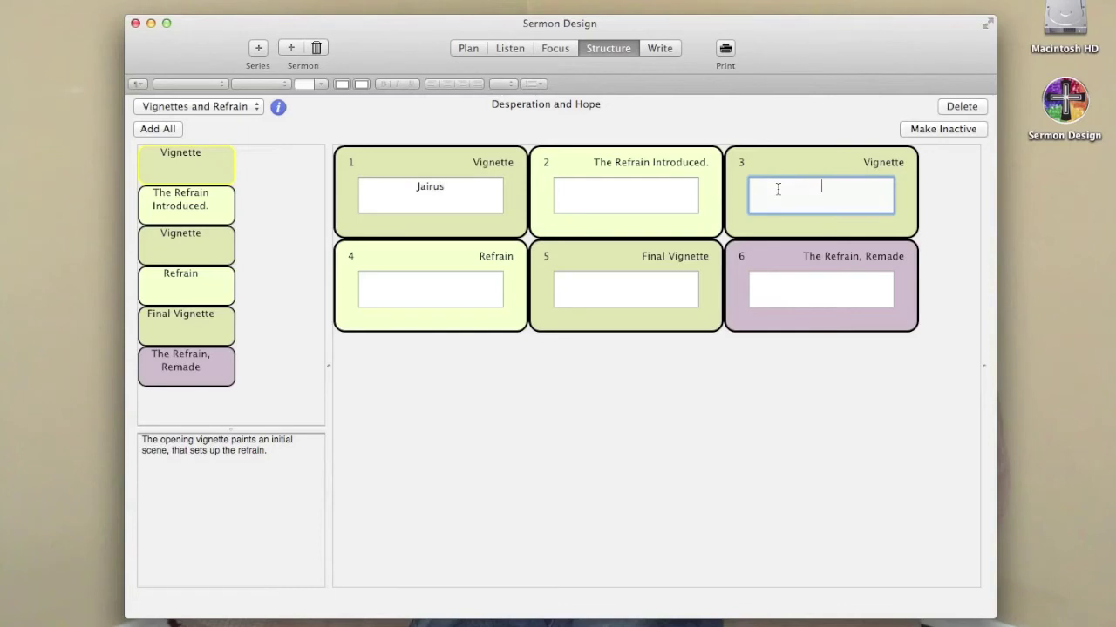
{"action": "type", "text": "The Woman who interupts the story"}
{"action": "left_click", "coordinate": [600, 289]}
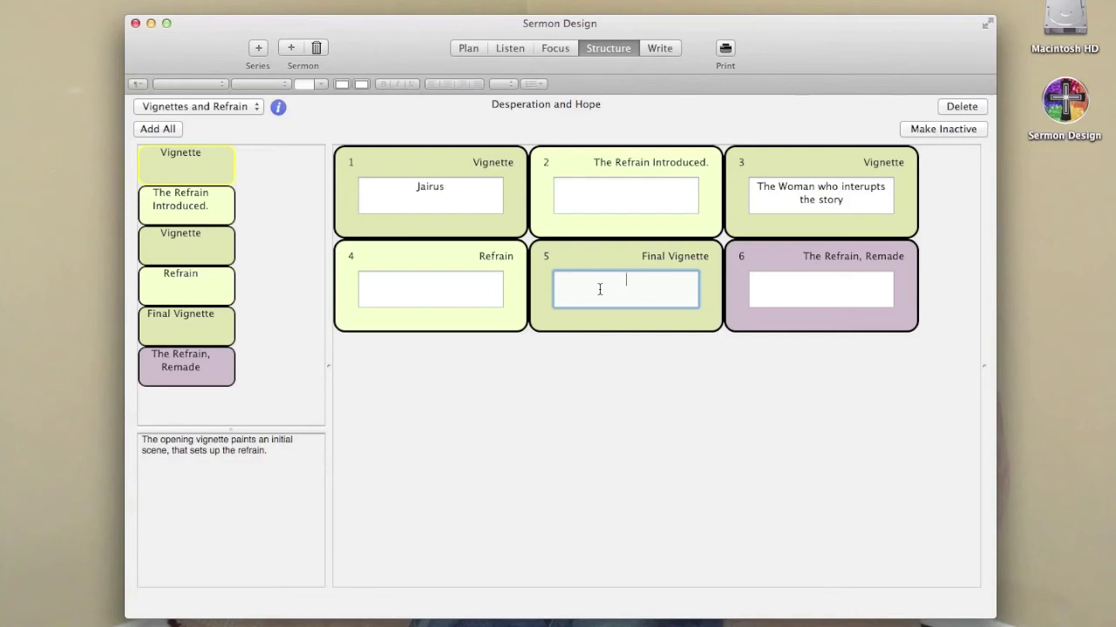
{"action": "type", "text": "TEstimony"}
{"action": "key", "text": "Left"}
{"action": "key", "text": "Left"}
{"action": "key", "text": "Left"}
{"action": "key", "text": "Left"}
{"action": "key", "text": "Left"}
{"action": "key", "text": "Left"}
{"action": "key", "text": "Left"}
{"action": "key", "text": "BackSpace"}
{"action": "type", "text": "e"}
- Enter "Have you ever felt alone in a crowd." as the note for The Refrain Introduced movement
{"action": "left_click", "coordinate": [619, 193]}
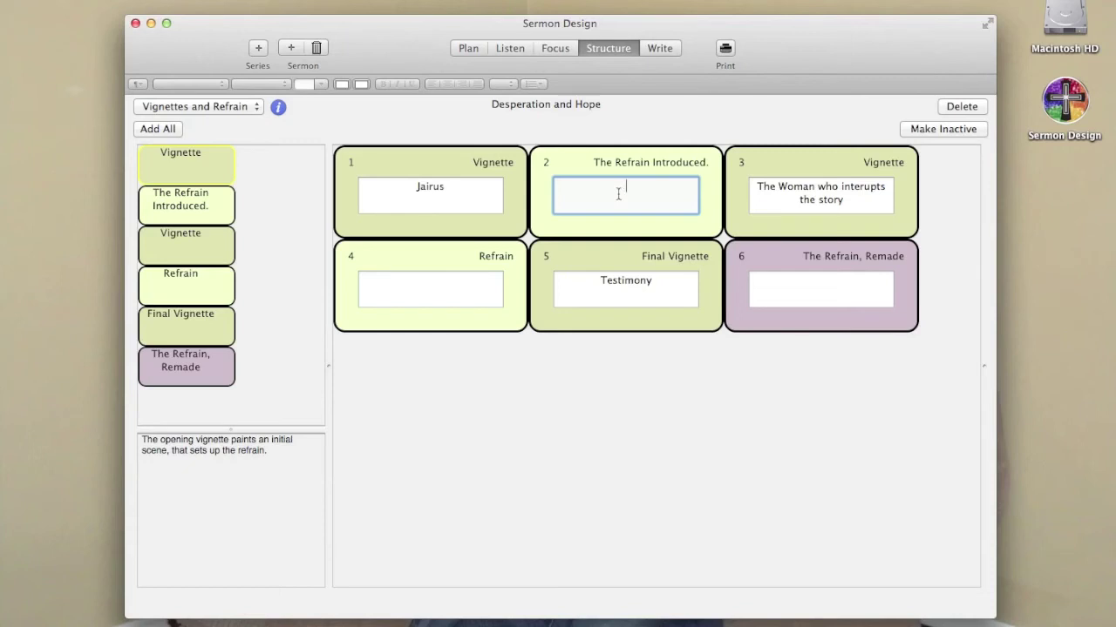
{"action": "type", "text": "Have you ever felt completely alone in a crowd."}
{"action": "key", "text": "super+a"}
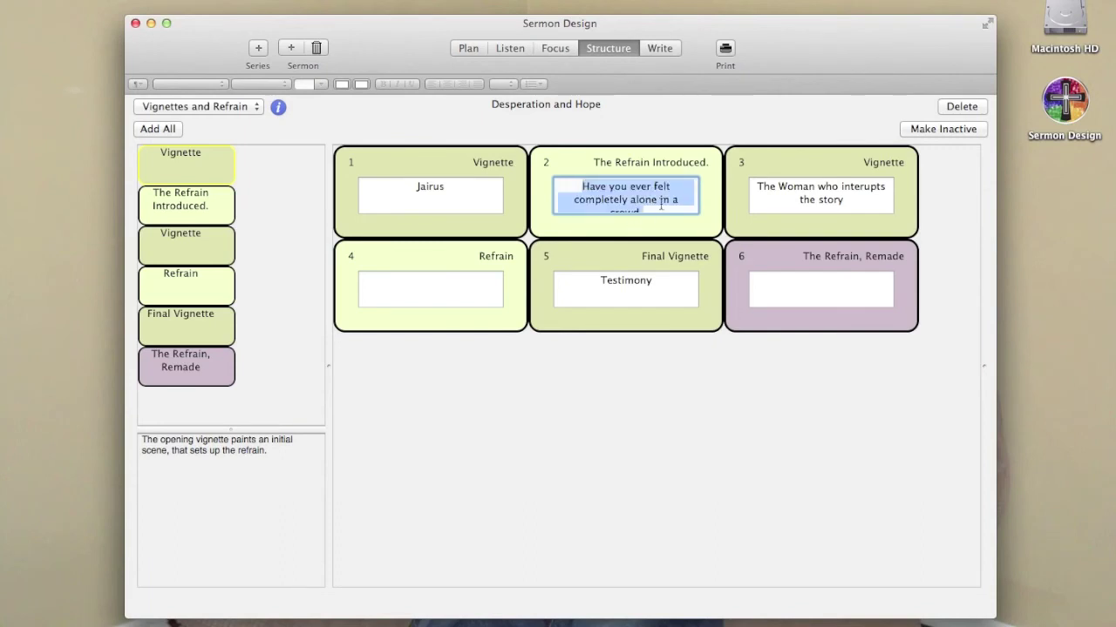
{"action": "left_click", "coordinate": [660, 199]}
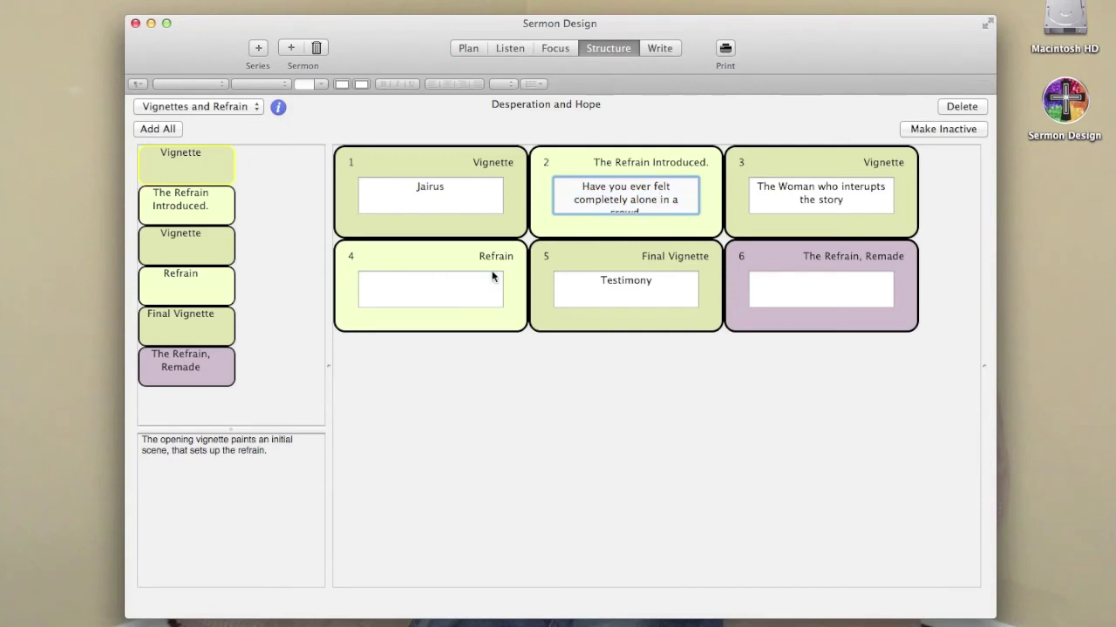
{"action": "triple_click", "coordinate": [618, 201]}
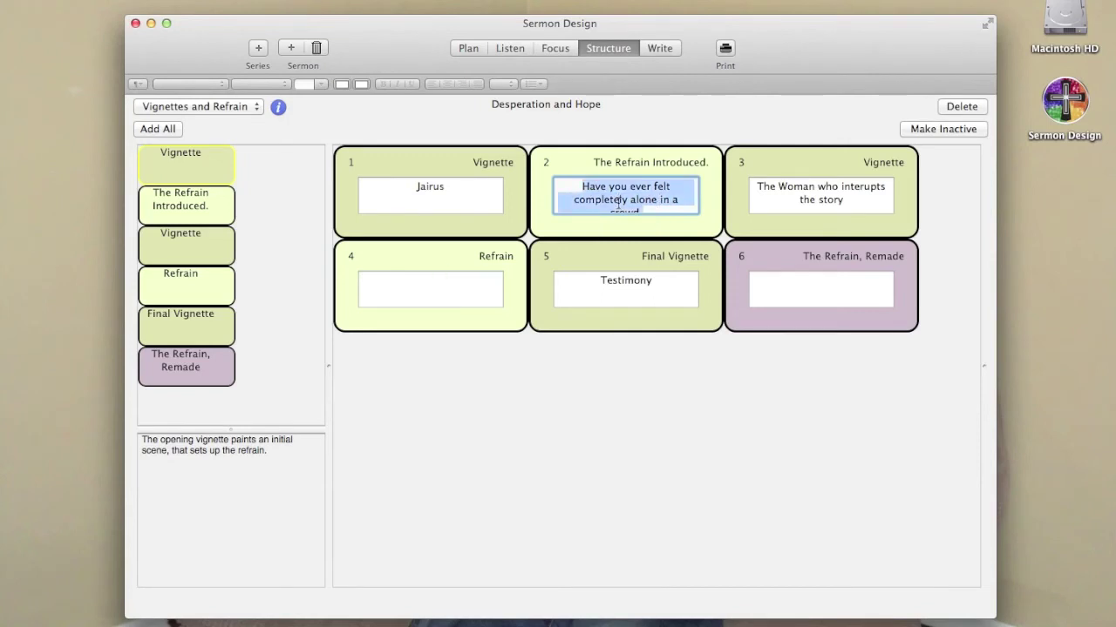
{"action": "left_click", "coordinate": [618, 200]}
{"action": "double_click", "coordinate": [614, 200]}
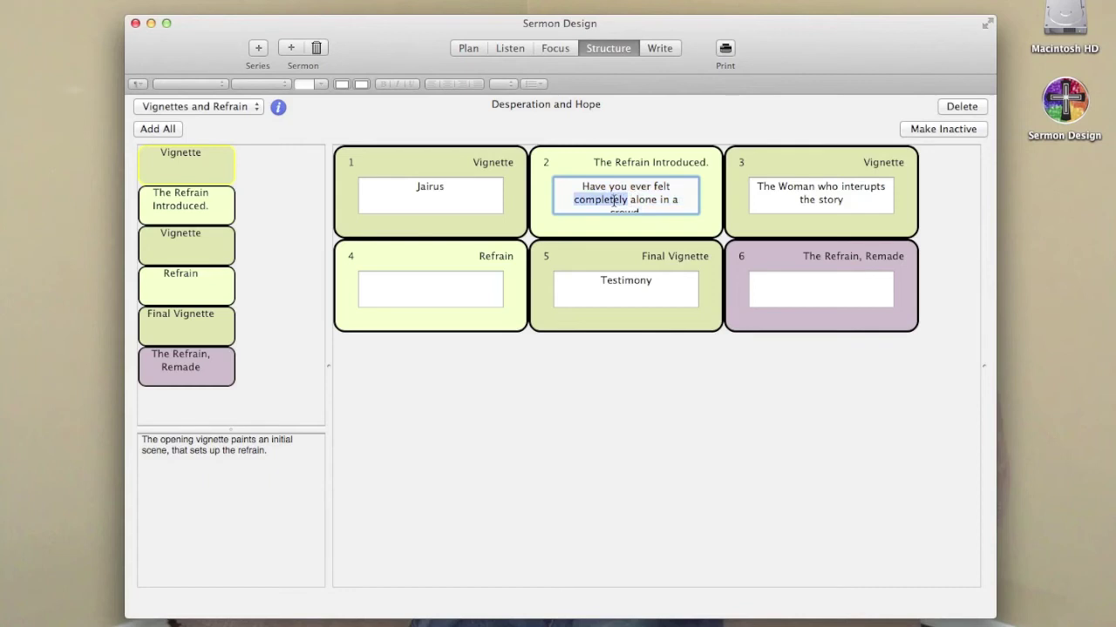
{"action": "key", "text": "BackSpace"}
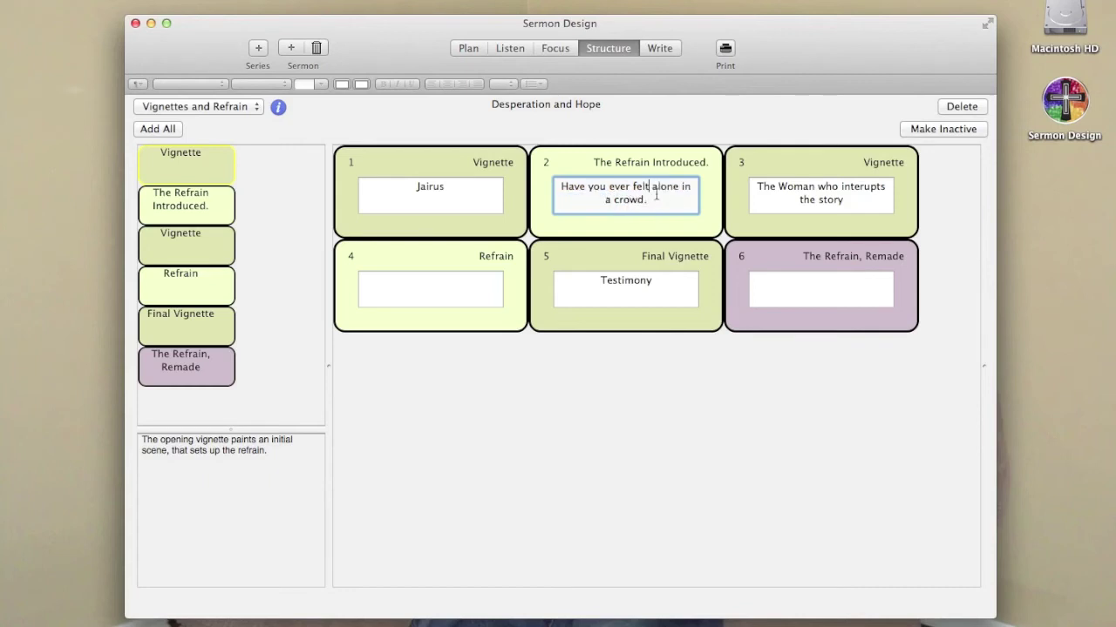
- Copy the note from The Refrain Introduced into the Refrain and The Refrain, Remade movements
{"action": "left_click_drag", "start_coordinate": [655, 199], "coordinate": [558, 186]}
{"action": "key", "text": "super+c"}
{"action": "left_click", "coordinate": [438, 275]}
{"action": "key", "text": "super+v"}
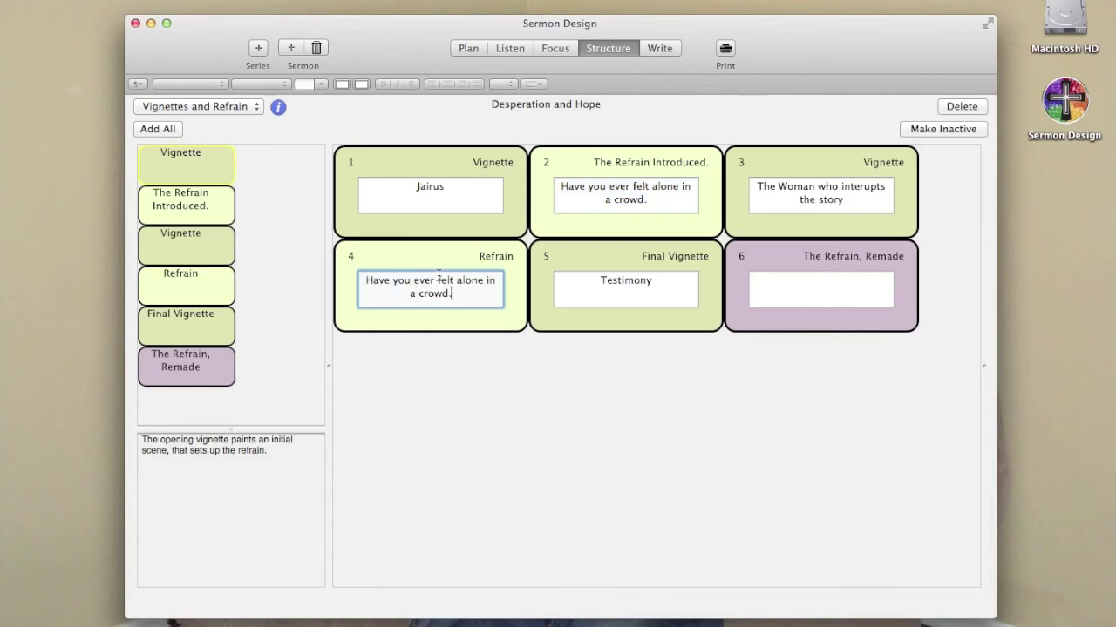
{"action": "left_click", "coordinate": [767, 277]}
{"action": "key", "text": "super+v"}
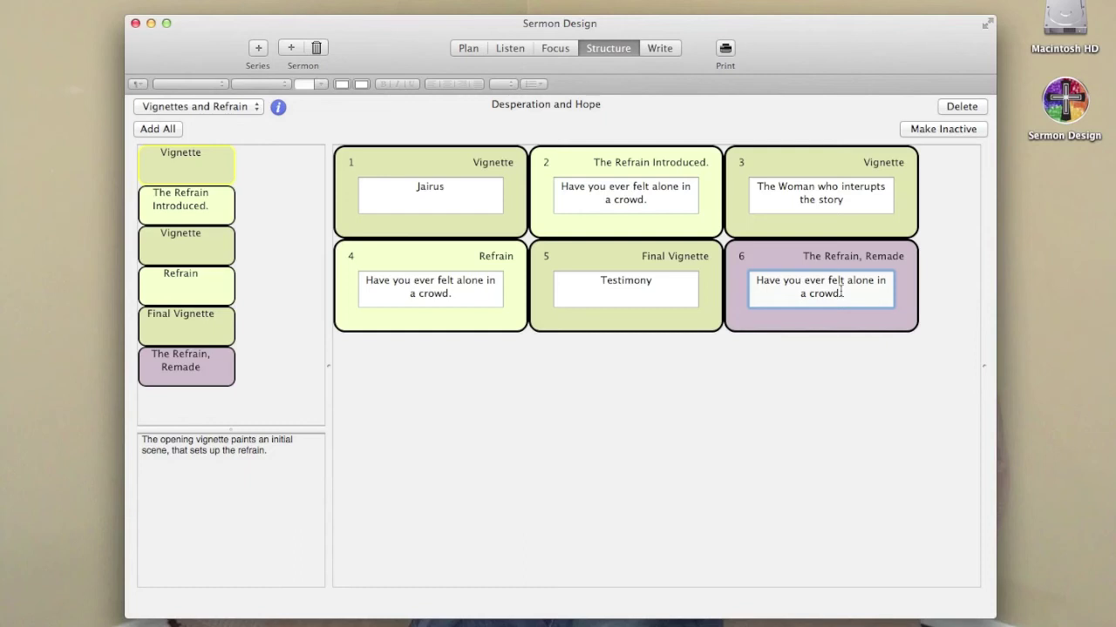
- Delete all six Vignettes and Refrain movements from the sermon structure
{"action": "left_click", "coordinate": [215, 109]}
{"action": "left_click", "coordinate": [235, 106]}
{"action": "left_click", "coordinate": [379, 158]}
{"action": "key", "text": "Delete"}
{"action": "key", "text": "Delete"}
{"action": "key", "text": "Delete"}
{"action": "key", "text": "Delete"}
{"action": "key", "text": "Delete"}
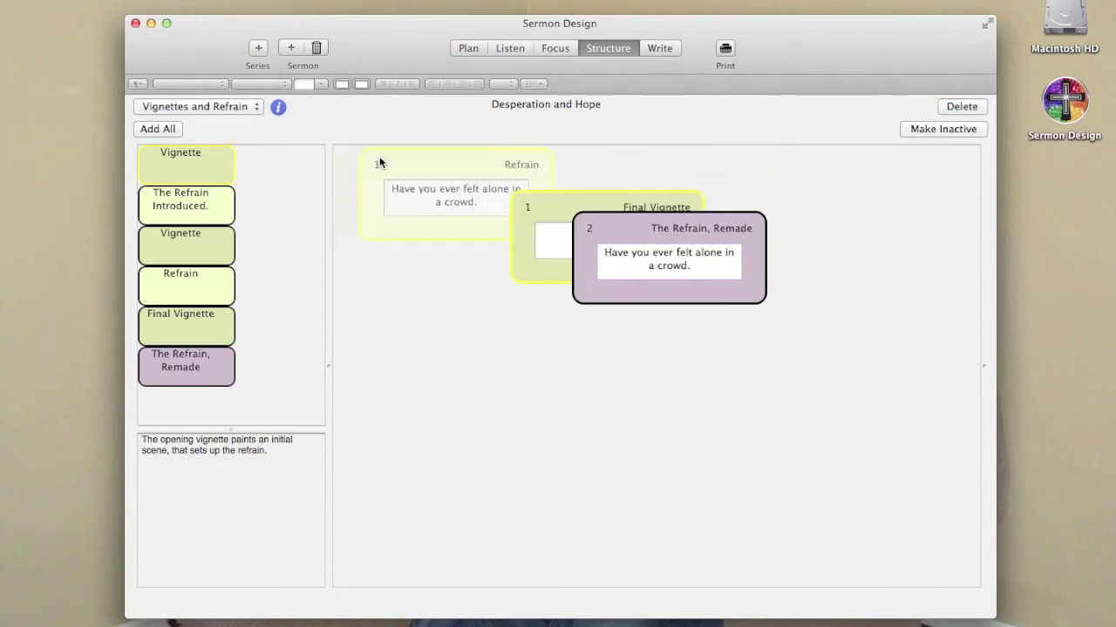
{"action": "key", "text": "Delete"}
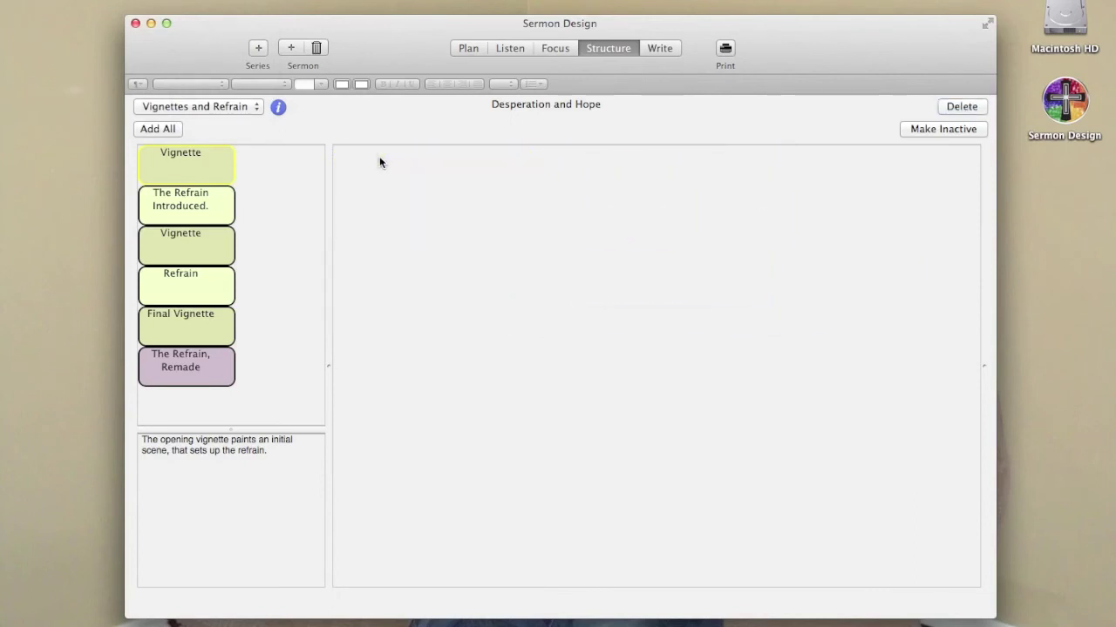
- Switch the set of movements to Narrative & Backstory and add all its movements to the sermon structure
{"action": "left_click", "coordinate": [188, 106]}
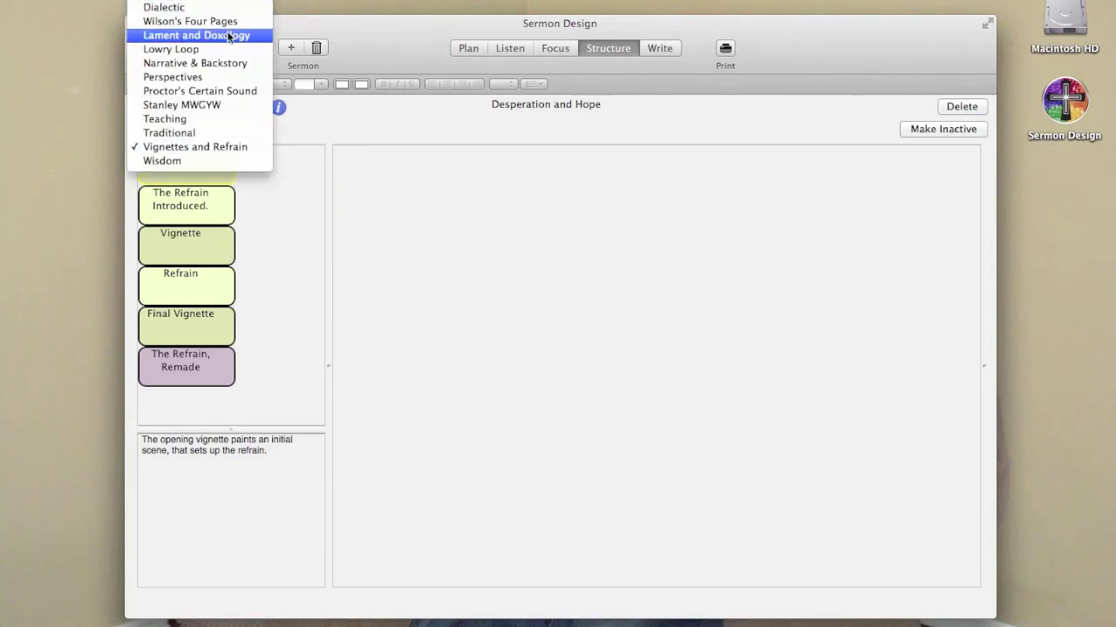
{"action": "left_click", "coordinate": [224, 63]}
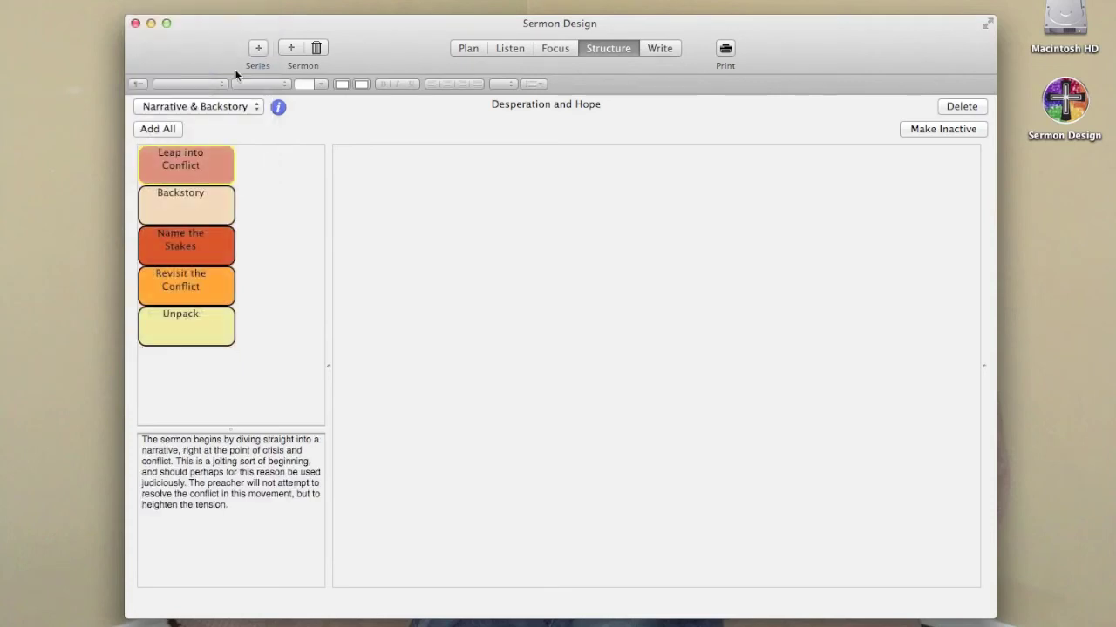
{"action": "left_click", "coordinate": [158, 129]}
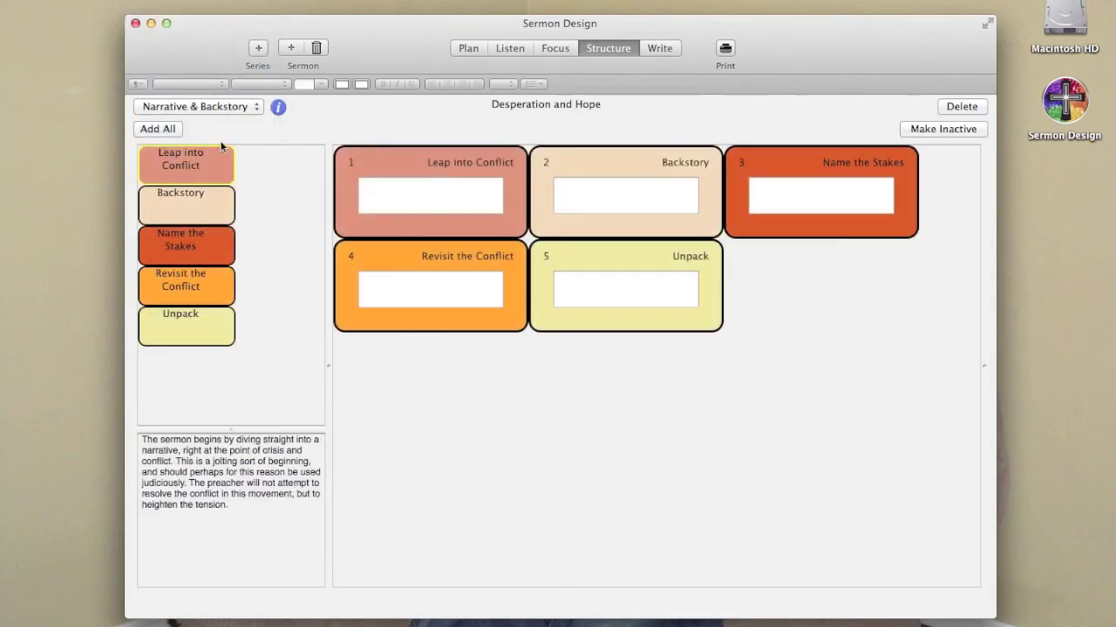
- Enter "Don't bother the teacher anymore." as the note for Leap into Conflict and "Jairus's daughter" for Backstory
{"action": "left_click", "coordinate": [393, 193]}
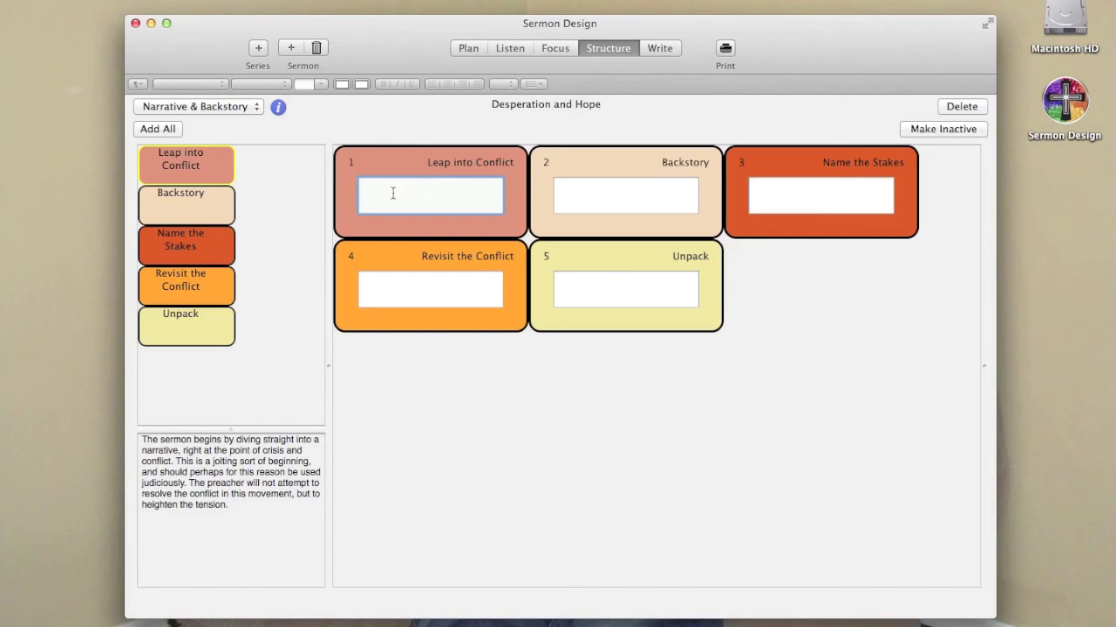
{"action": "type", "text": "Don't bother the teacher anymore"}
{"action": "type", "text": "."}
{"action": "left_click", "coordinate": [658, 204]}
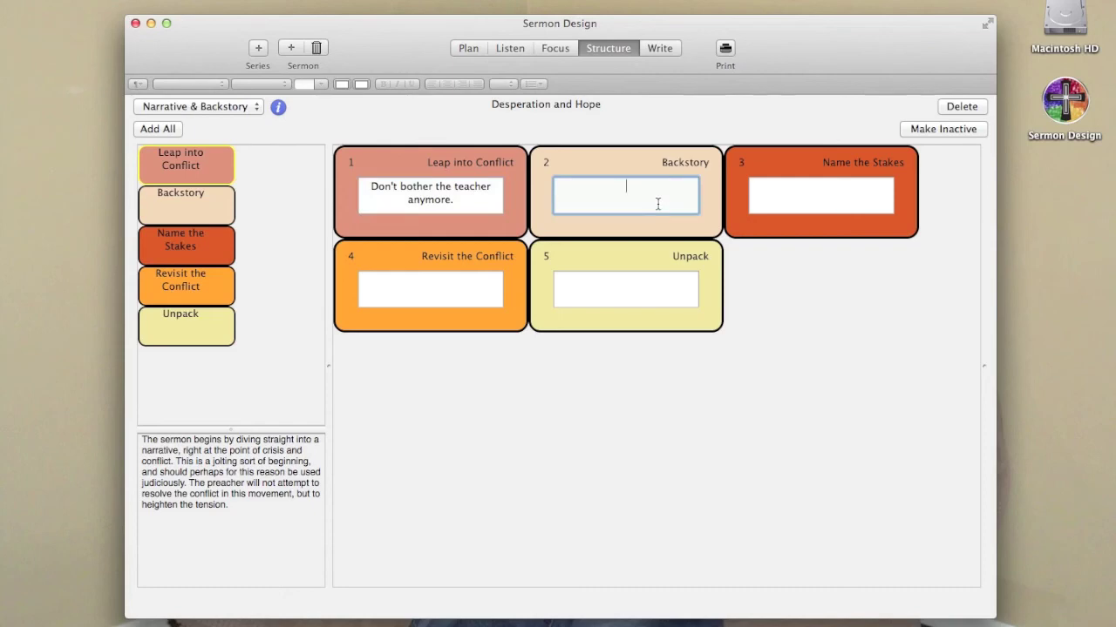
{"action": "type", "text": "Jairus's daughter"}
{"action": "left_click", "coordinate": [838, 198]}
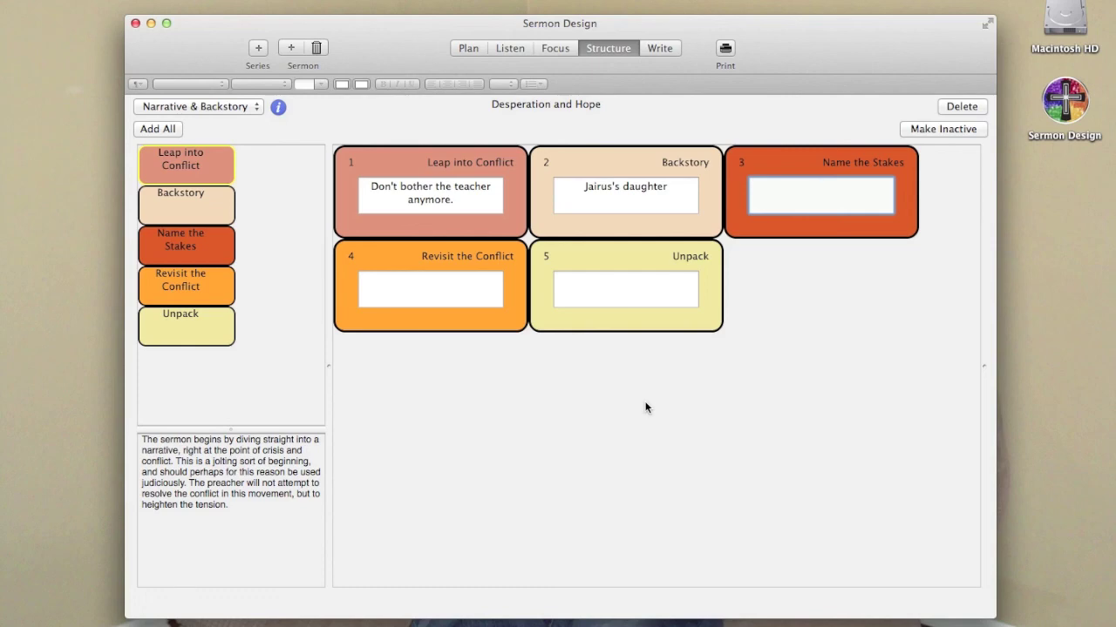
- Browse the Stanley MWGYW, Wilson's Four Pages, and Lament and Doxology sets of movements
{"action": "left_click", "coordinate": [221, 112]}
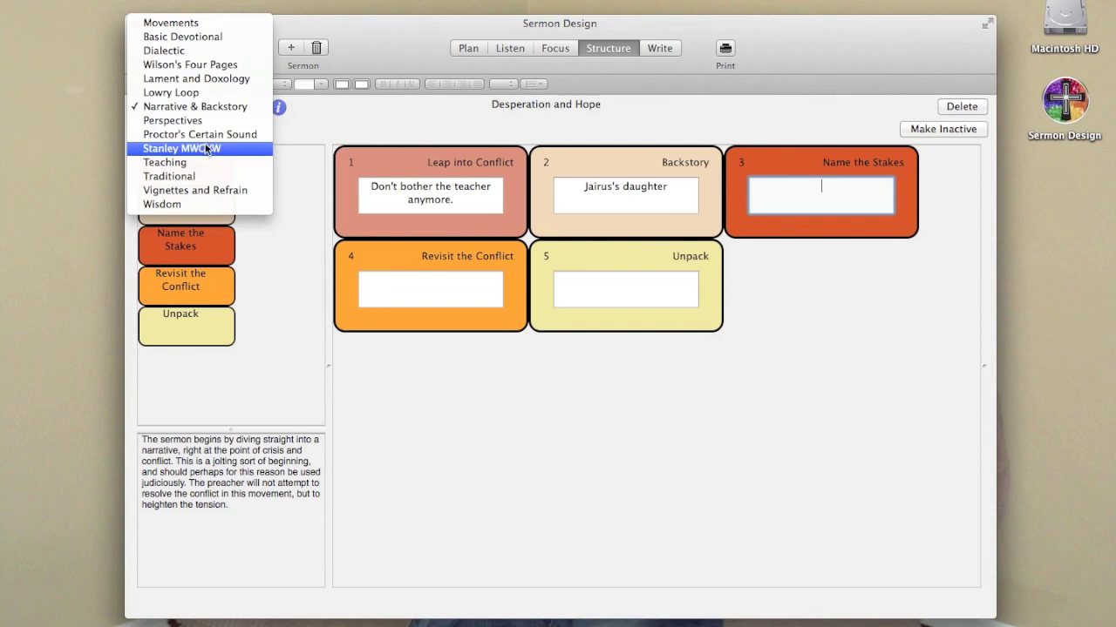
{"action": "left_click", "coordinate": [203, 148]}
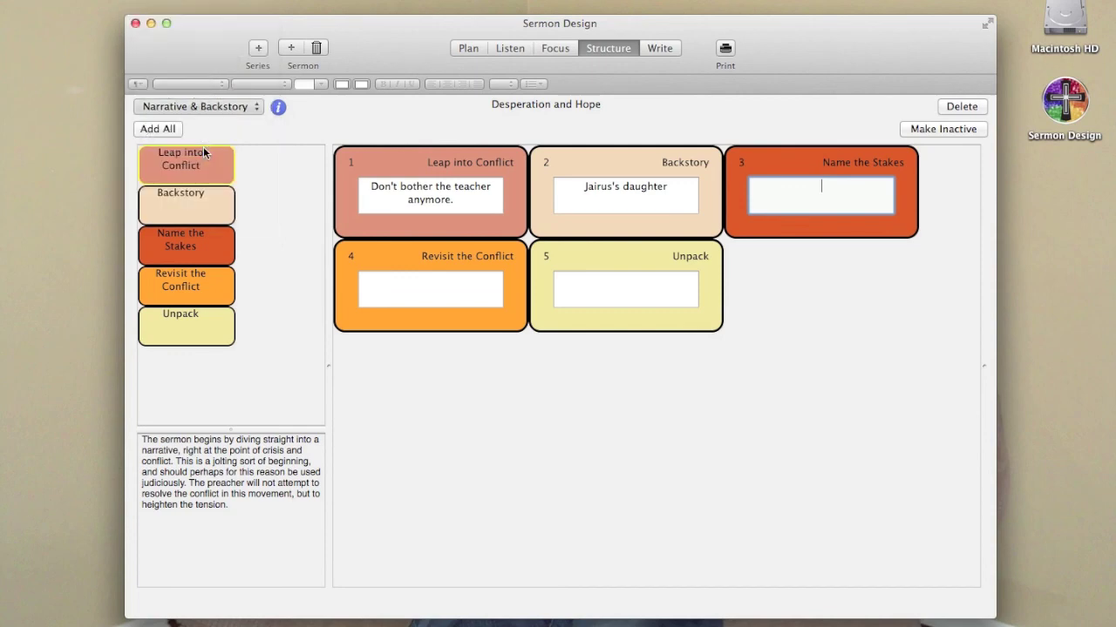
{"action": "left_click", "coordinate": [240, 105]}
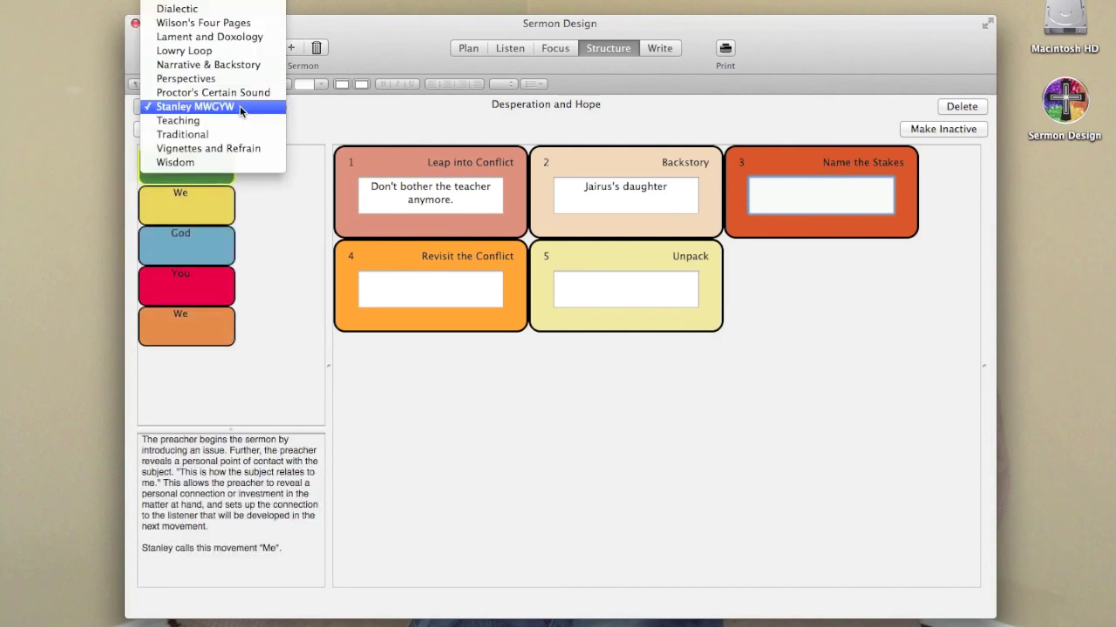
{"action": "left_click", "coordinate": [227, 24]}
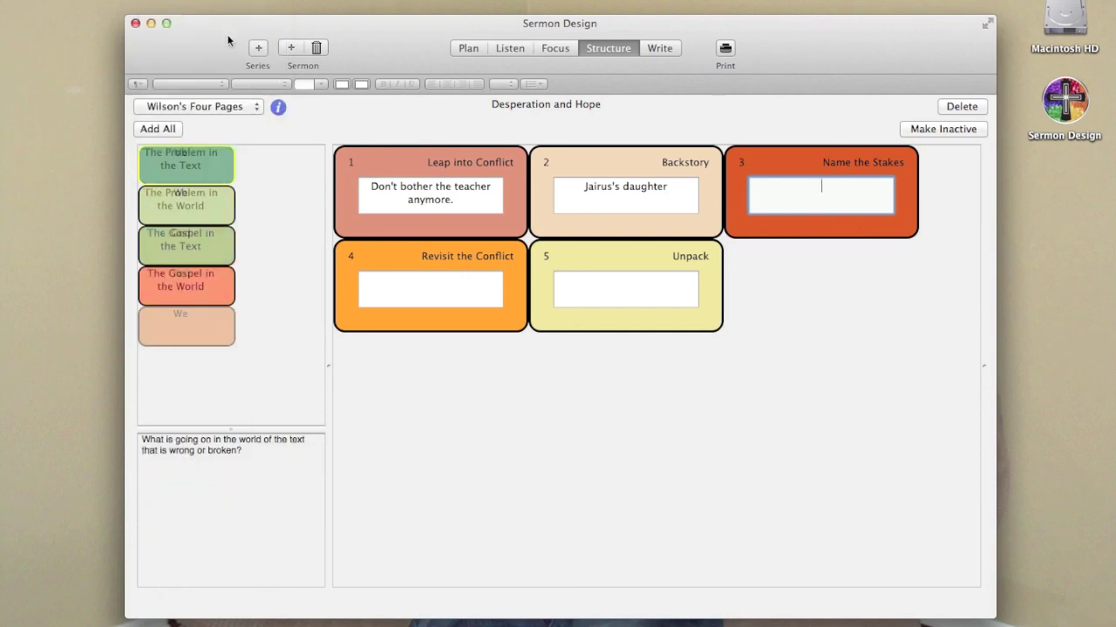
{"action": "left_click", "coordinate": [213, 108]}
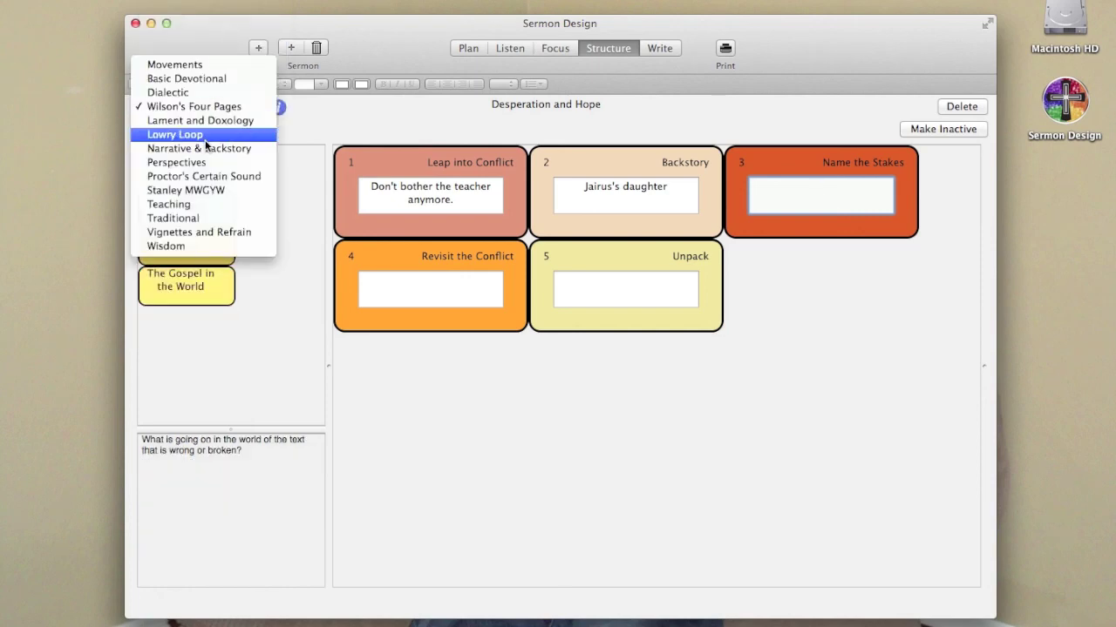
{"action": "left_click", "coordinate": [209, 121]}
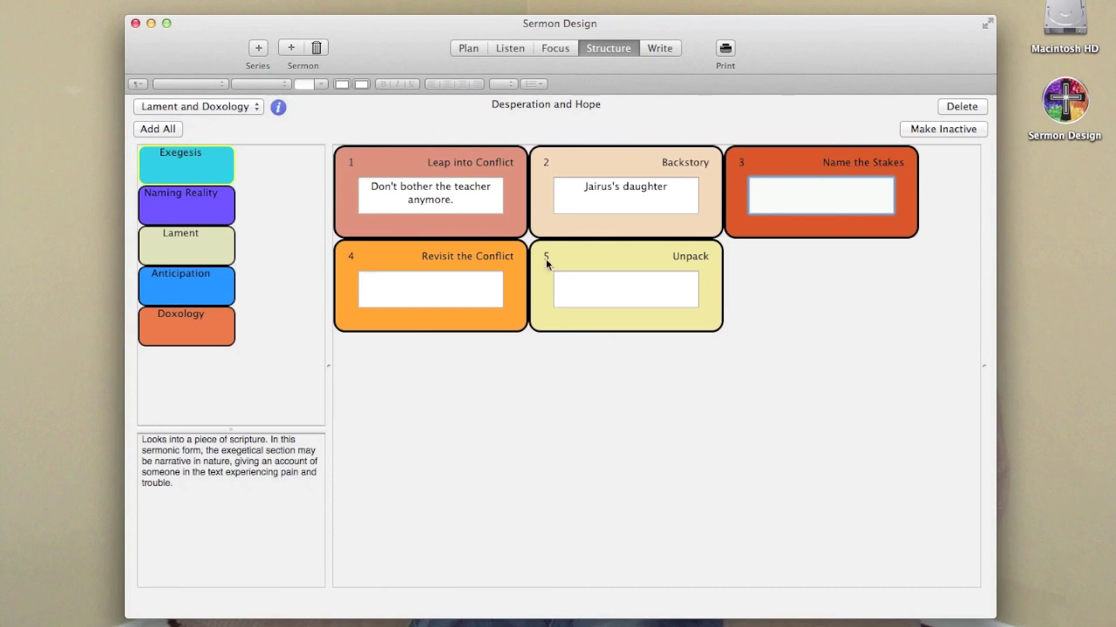
- Move the Unpack movement to third place in the sermon structure, and return it to fifth place
{"action": "left_click_drag", "start_coordinate": [570, 255], "coordinate": [717, 208]}
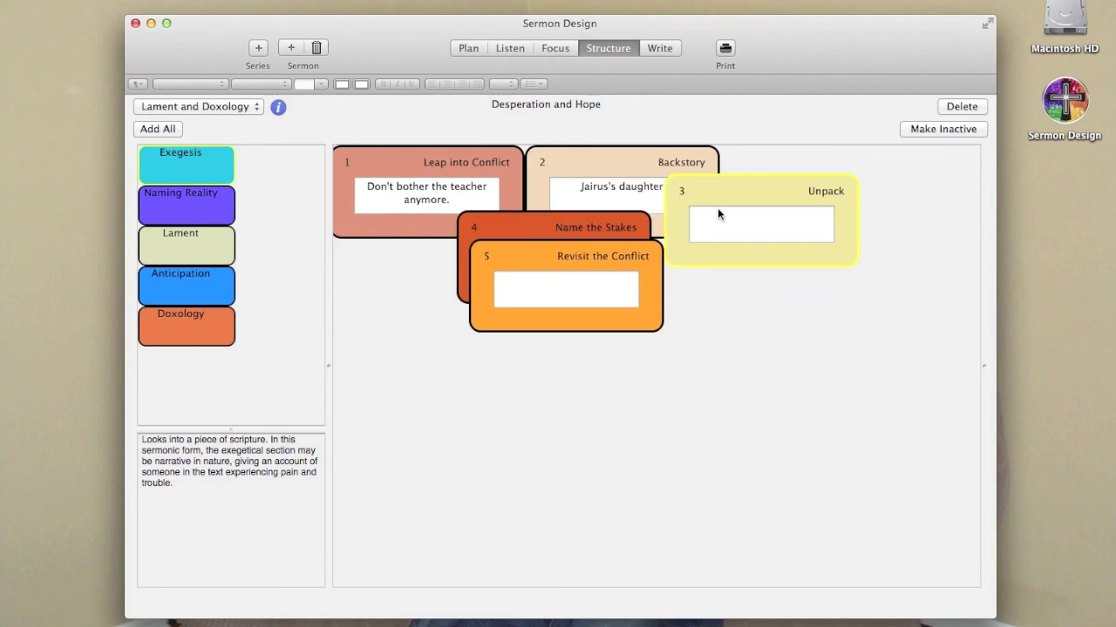
{"action": "left_click_drag", "start_coordinate": [773, 170], "coordinate": [780, 283]}
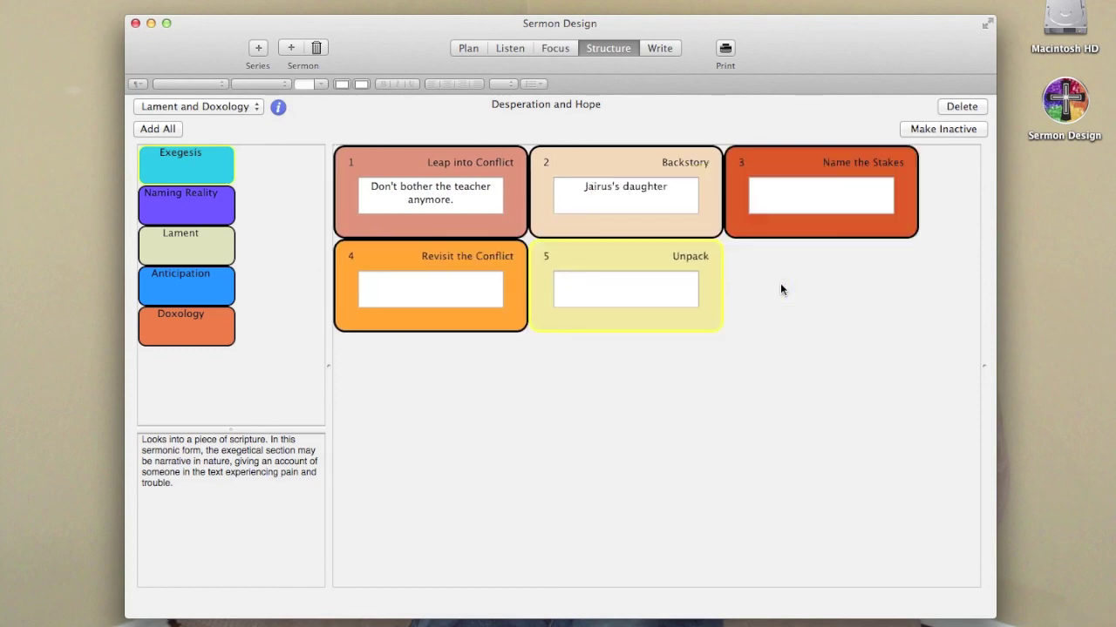
- Switch to the general Movements set and add the Invitation movement after Unpack at the end of the sermon structure
{"action": "left_click", "coordinate": [183, 107]}
{"action": "left_click", "coordinate": [195, 50]}
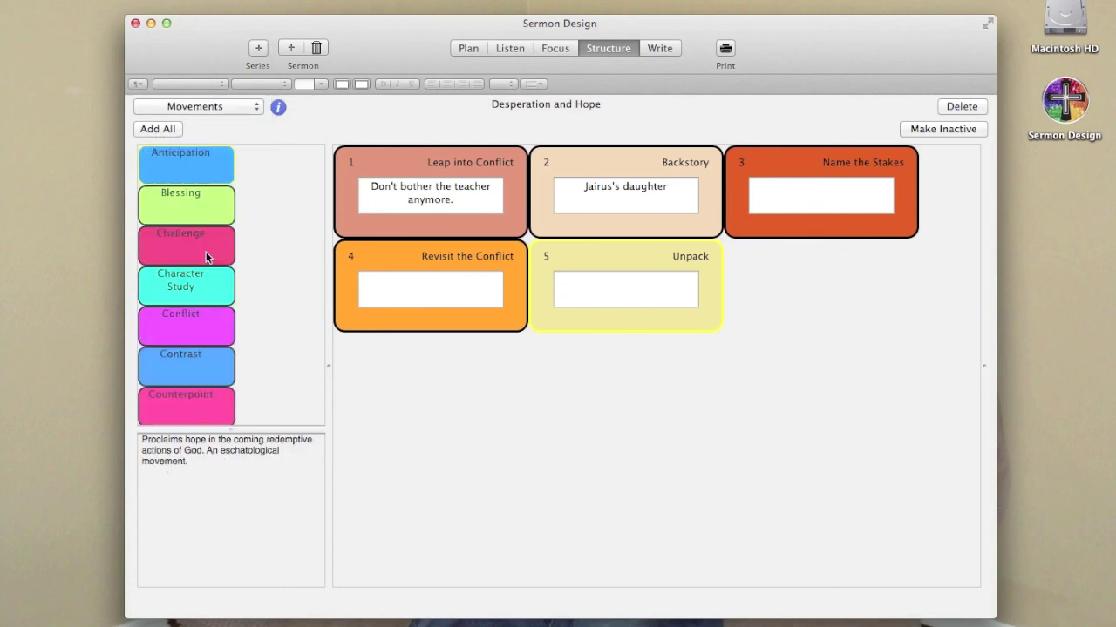
{"action": "scroll", "coordinate": [230, 248], "scroll_direction": "down", "scroll_amount": 10}
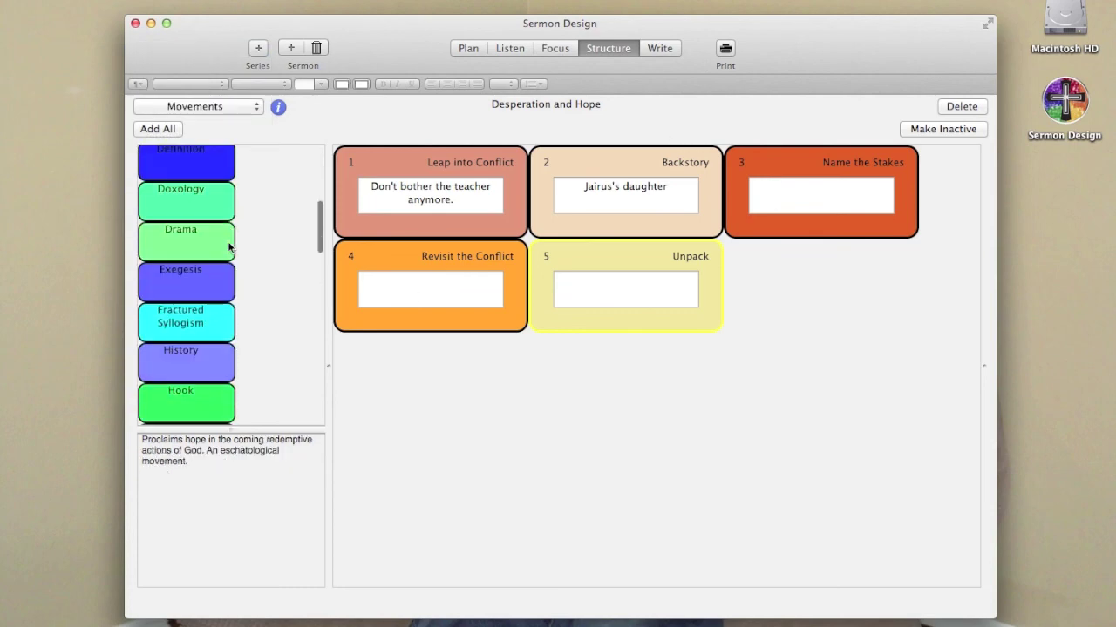
{"action": "scroll", "coordinate": [230, 247], "scroll_direction": "down", "scroll_amount": 5}
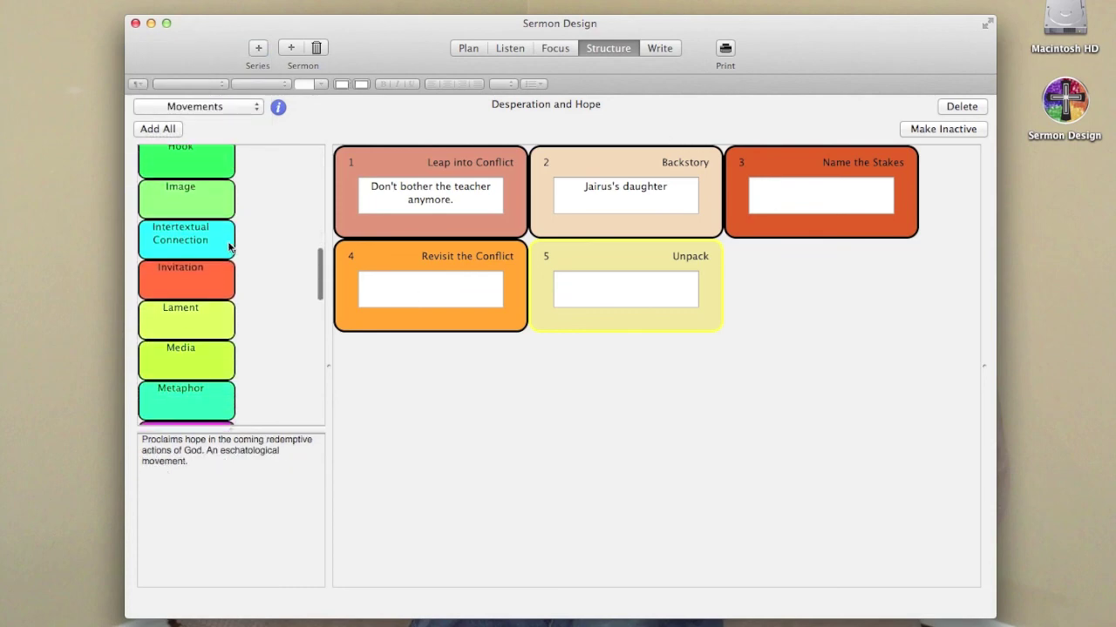
{"action": "left_click_drag", "start_coordinate": [192, 285], "coordinate": [770, 293]}
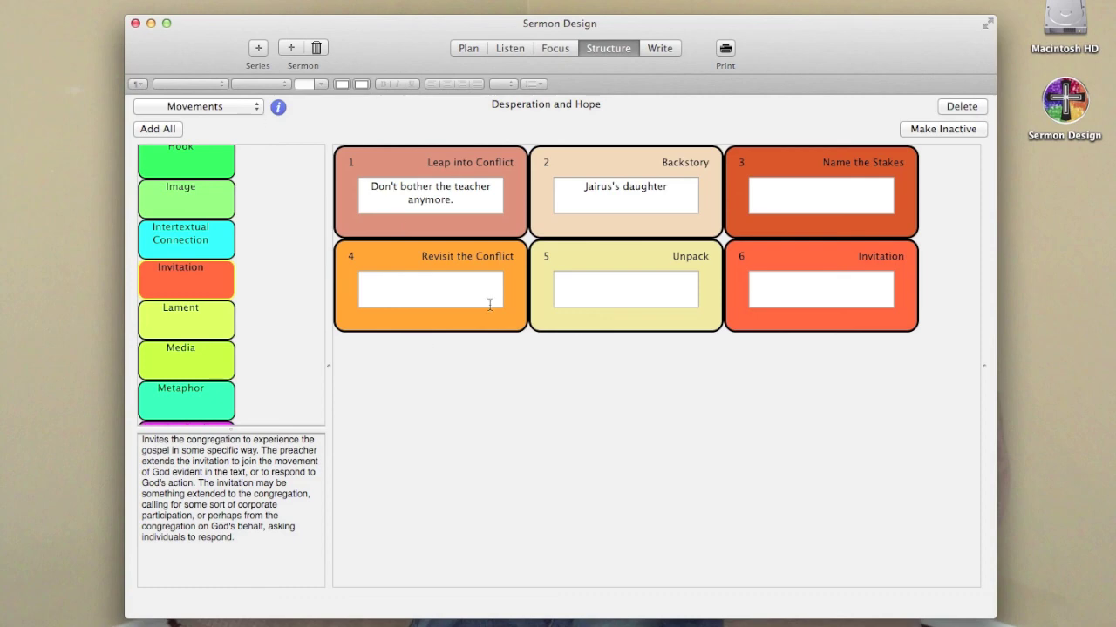
{"action": "scroll", "coordinate": [263, 337], "scroll_direction": "down", "scroll_amount": 1}
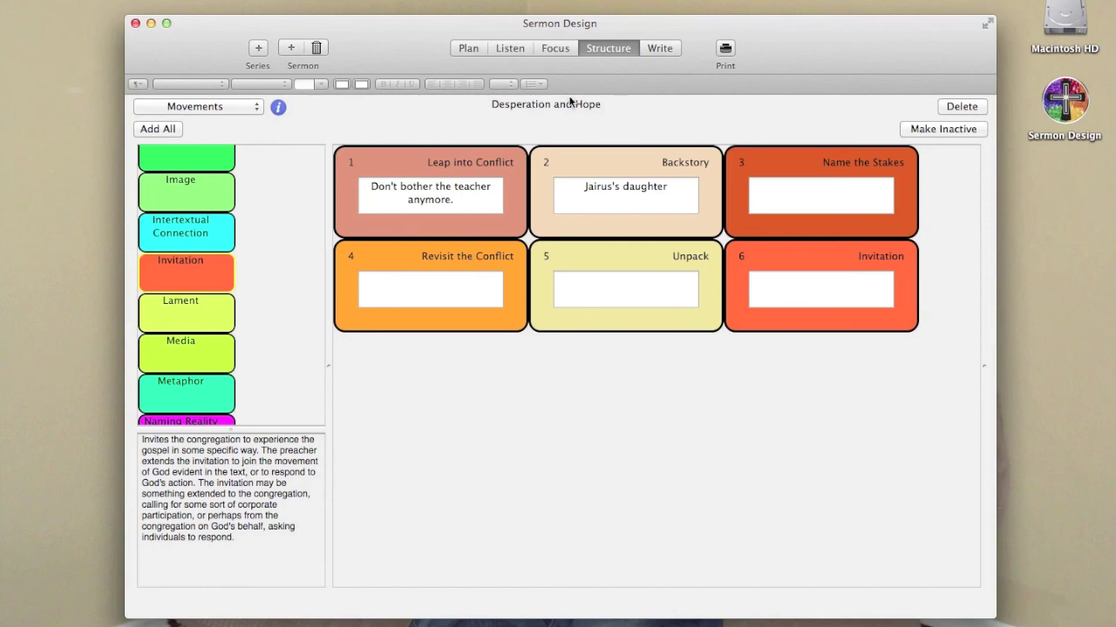
{"action": "scroll", "coordinate": [487, 385], "scroll_direction": "down", "scroll_amount": 2}
{"action": "scroll", "coordinate": [487, 384], "scroll_direction": "up", "scroll_amount": 2}
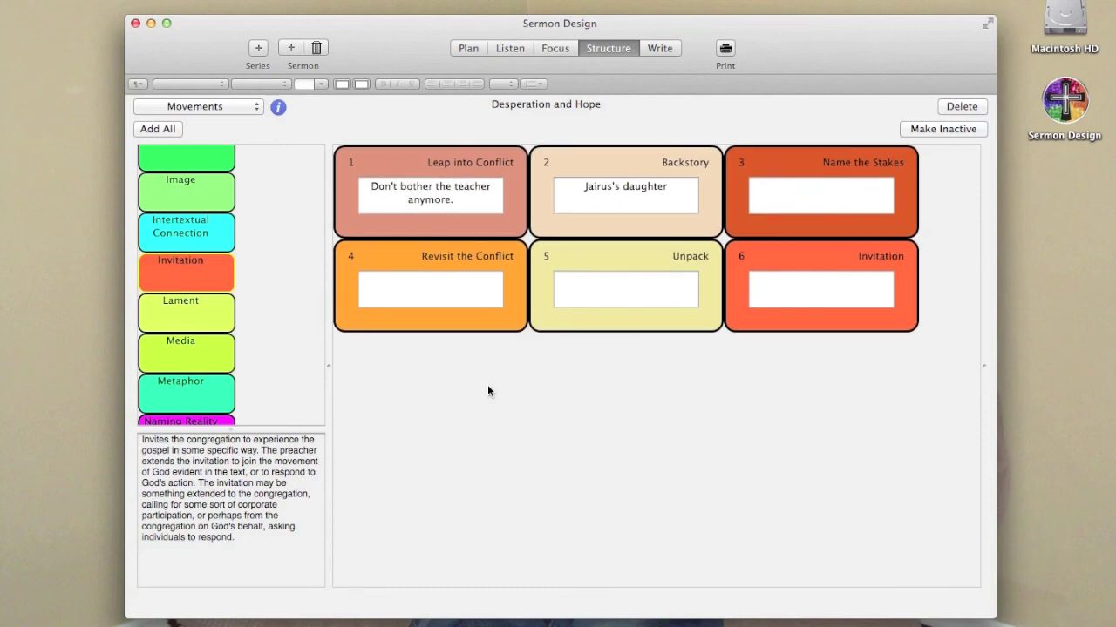